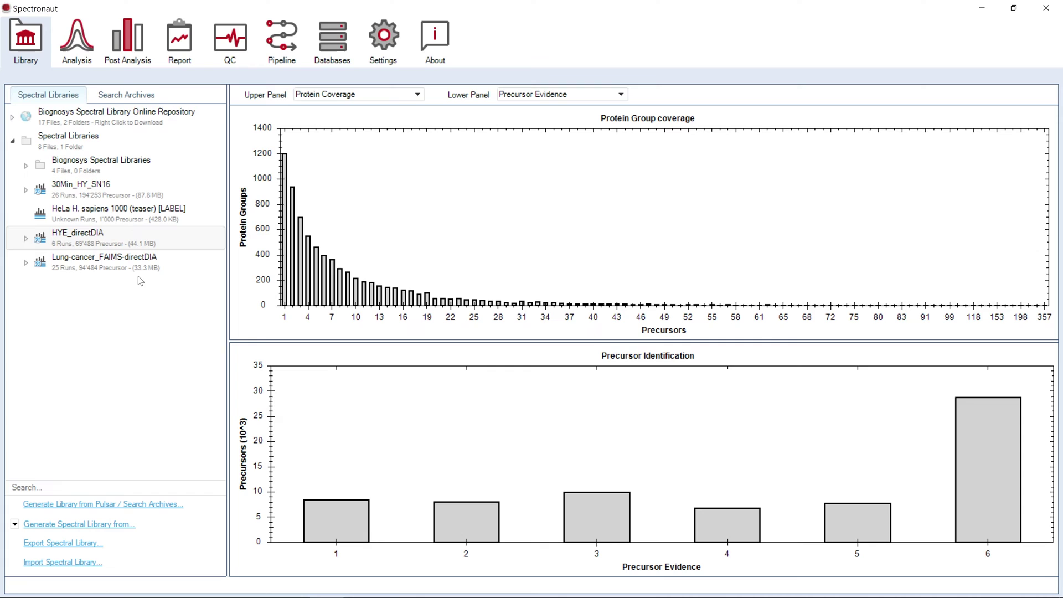
Open the Upper Panel chart choices and close them without changing anything.
left_click(421, 95)
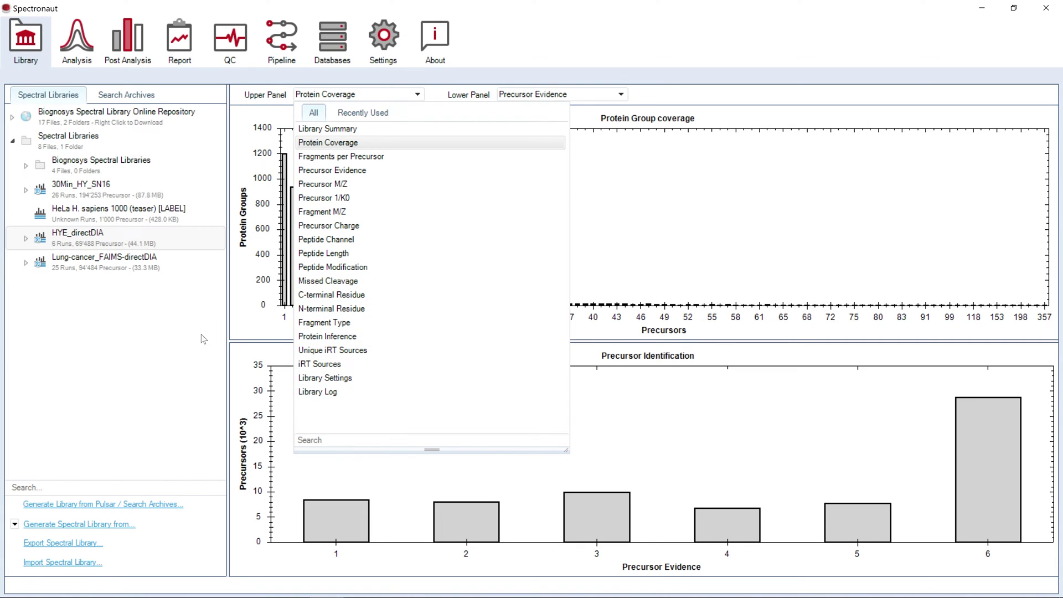
left_click(178, 364)
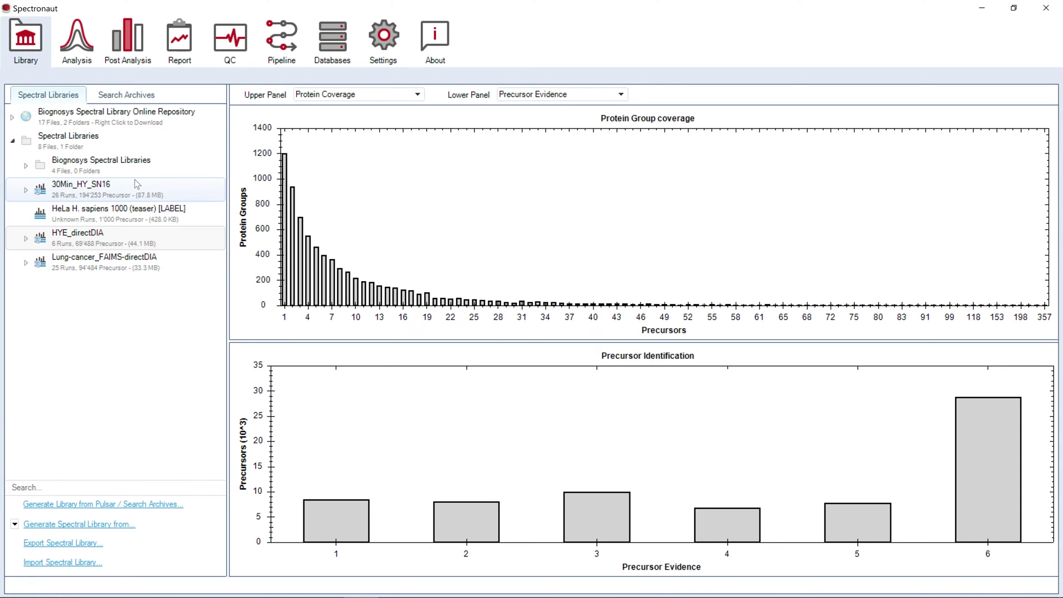
Switch to Search Archives to show the BGS Hela Resource archive summary and settings.
left_click(116, 97)
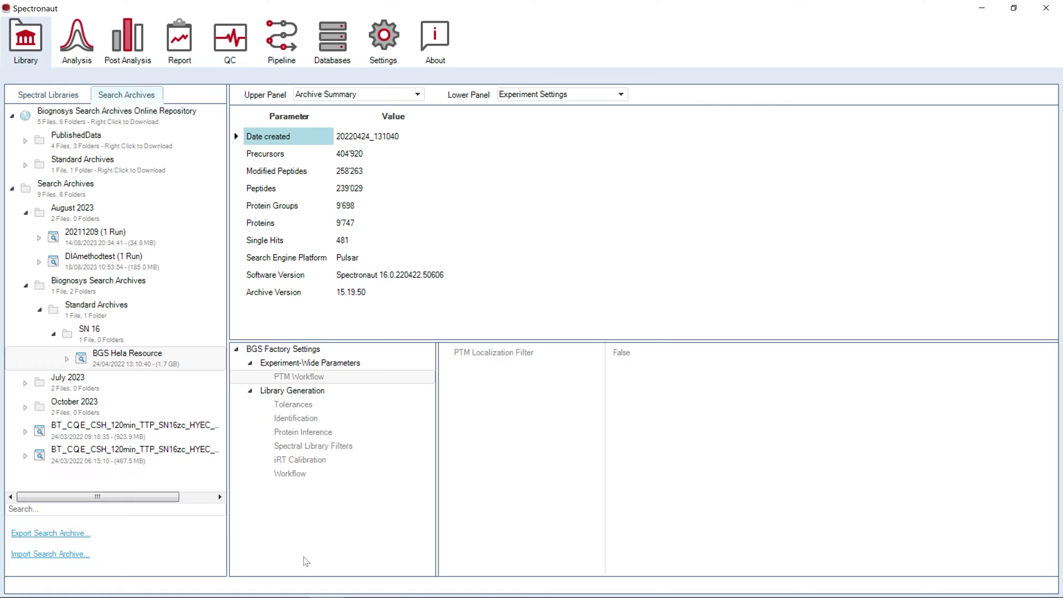
Start a Pulsar library from Spectral Libraries, adding all six HTRMS run files.
left_click(61, 101)
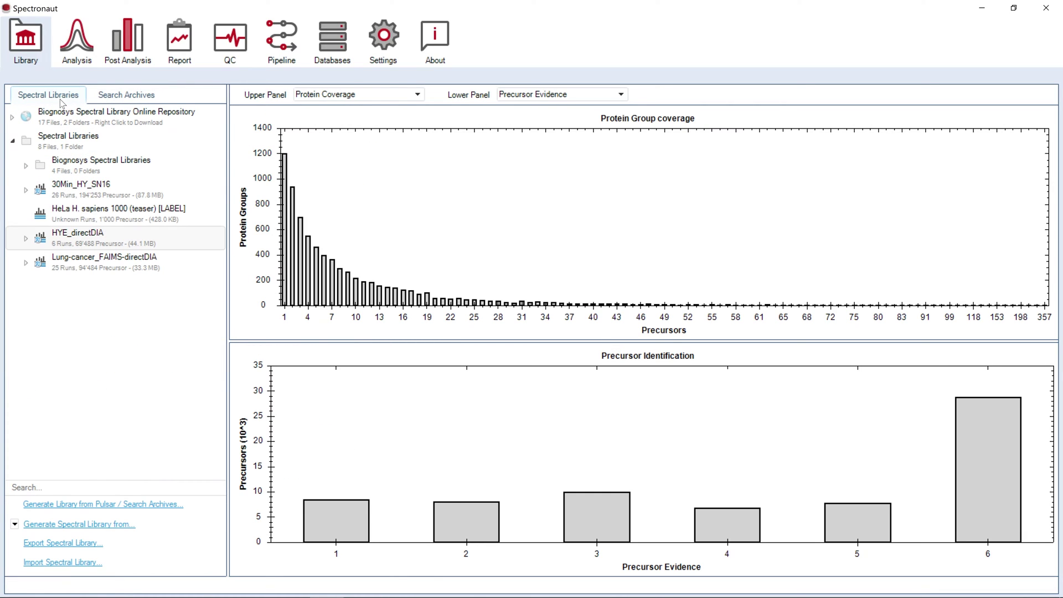
left_click(94, 505)
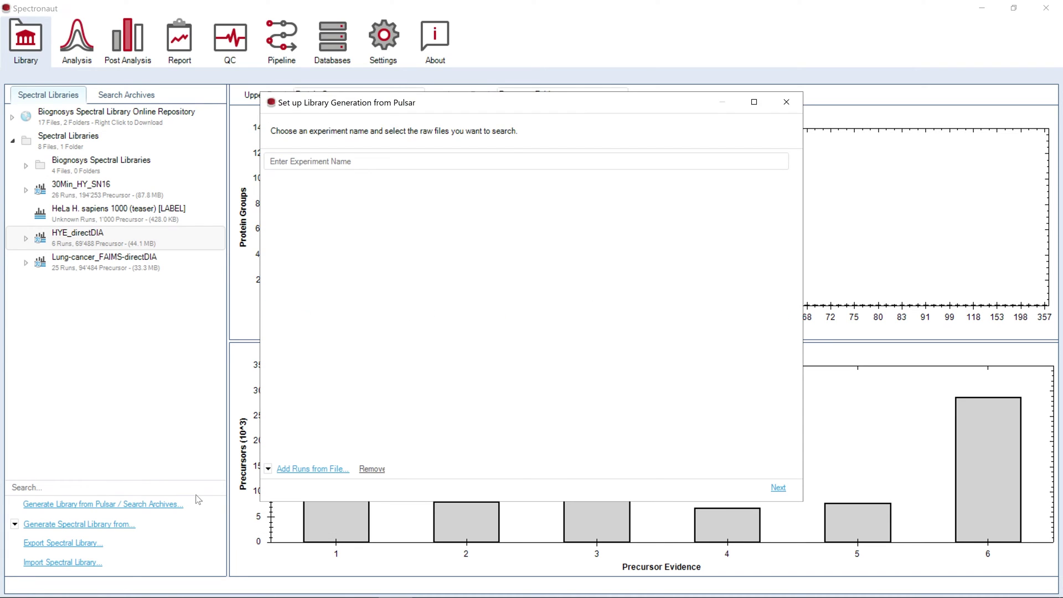
left_click(316, 469)
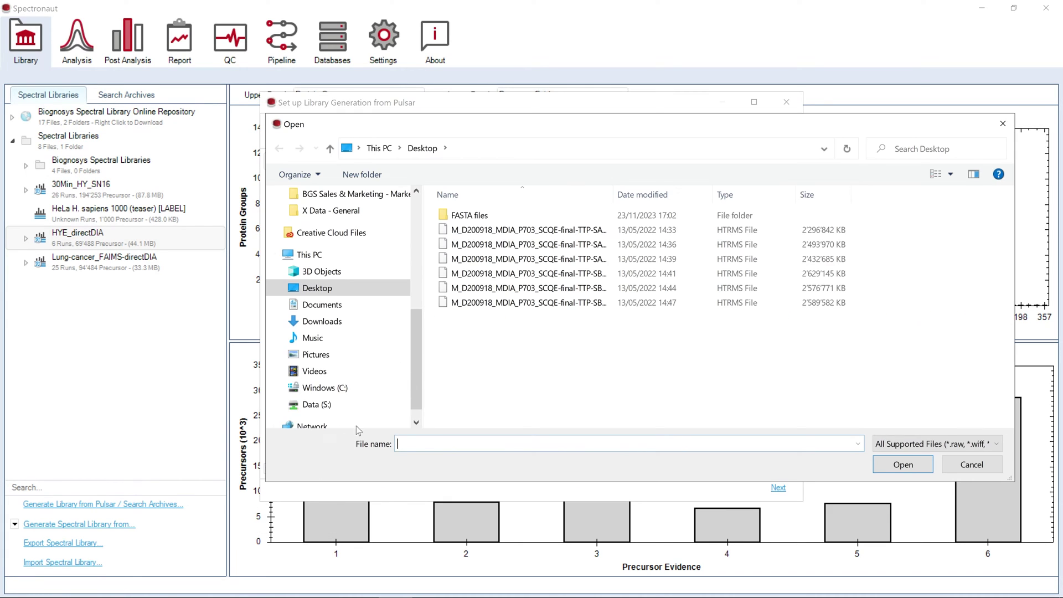
left_click_drag(475, 348, 529, 228)
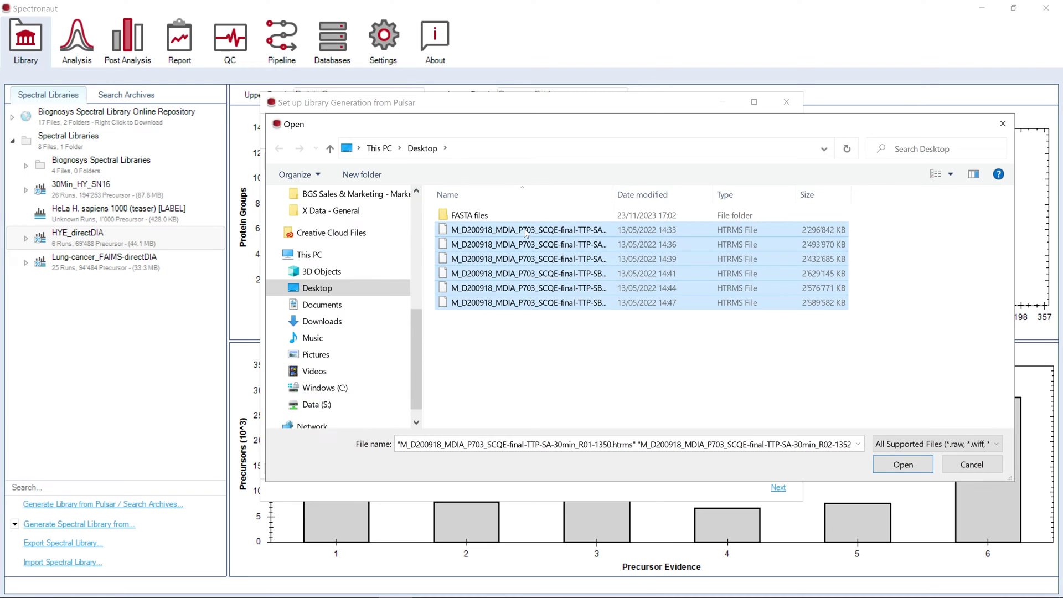
left_click(892, 464)
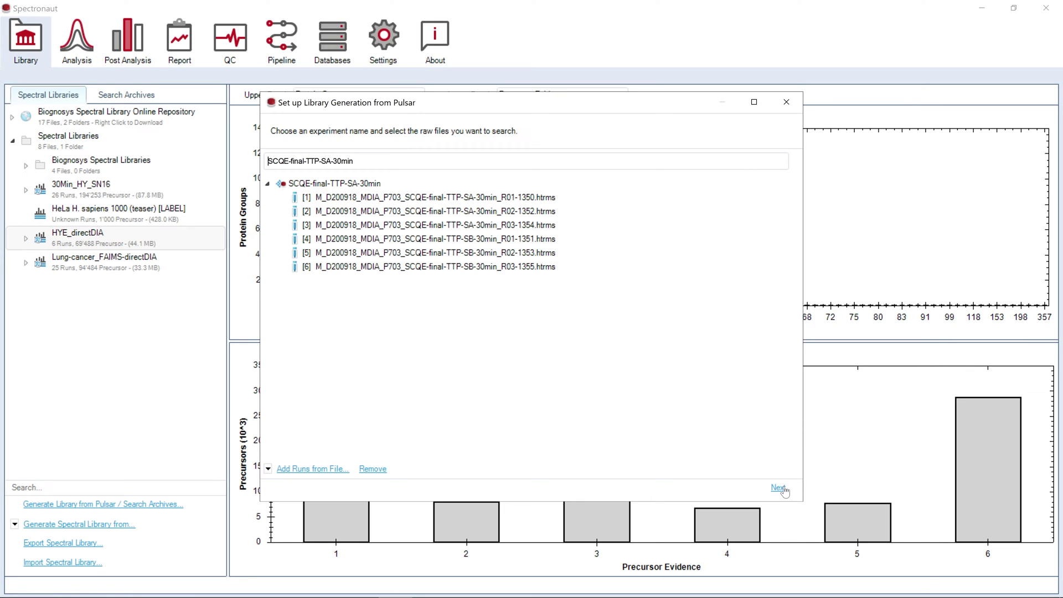
Assign the ELEGANS, HUMAN and YEAST FASTA databases from recent files to all runs.
left_click(779, 488)
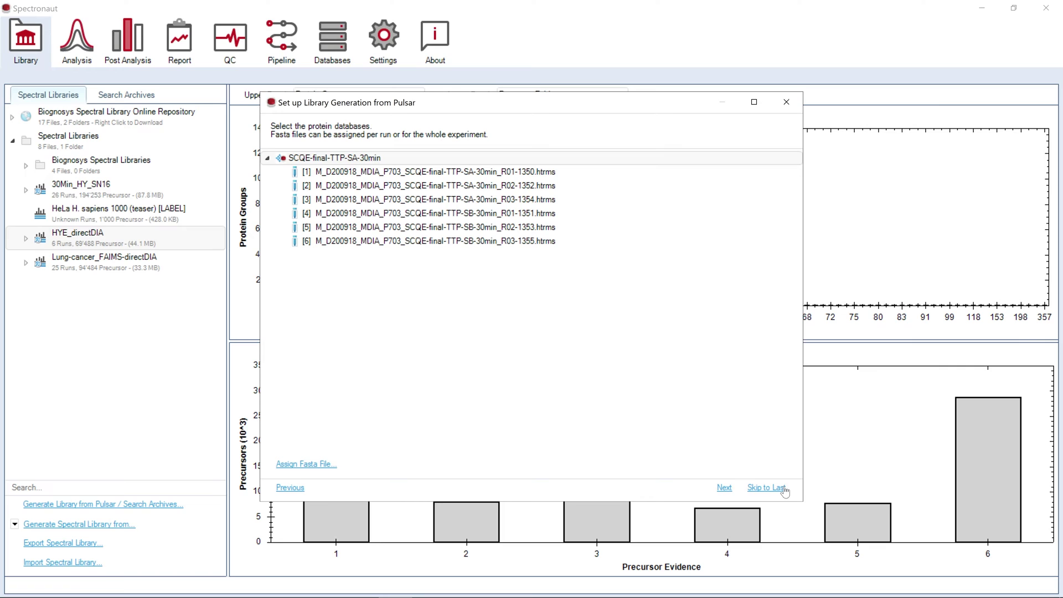
left_click(307, 465)
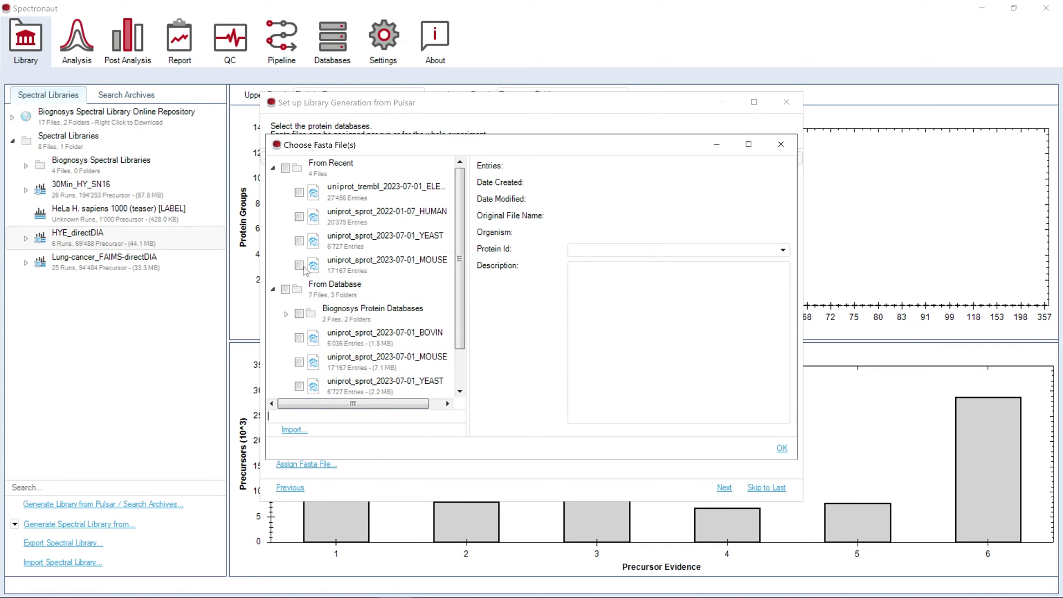
left_click(299, 192)
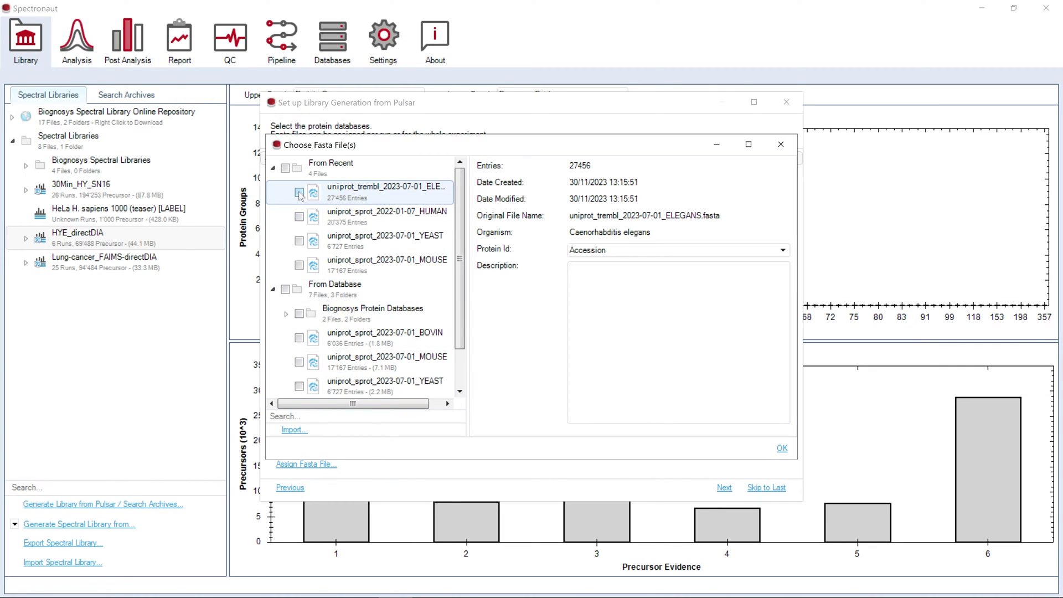
left_click(300, 220)
left_click(299, 241)
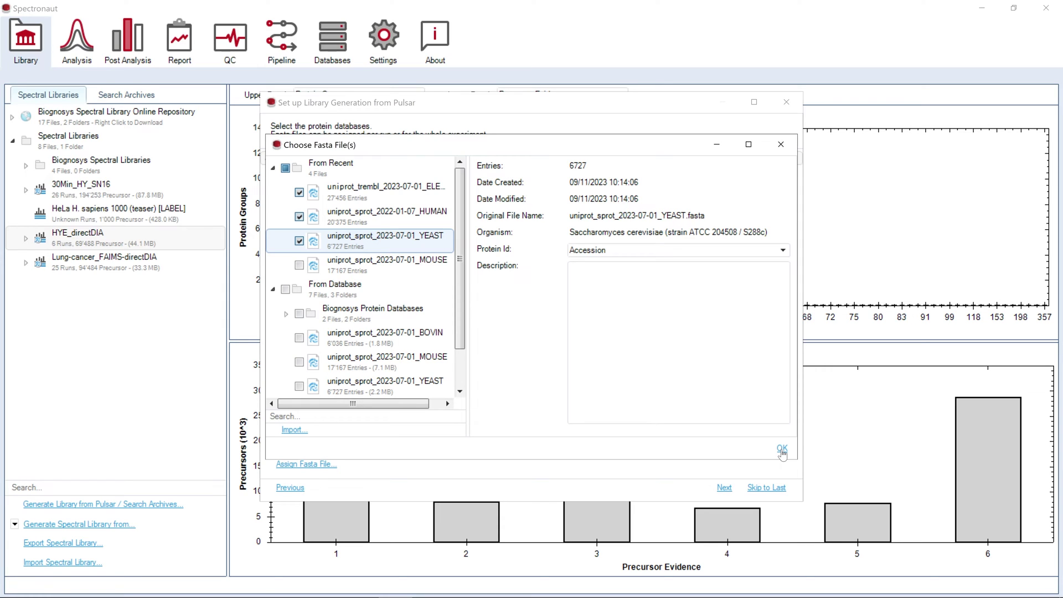
left_click(782, 450)
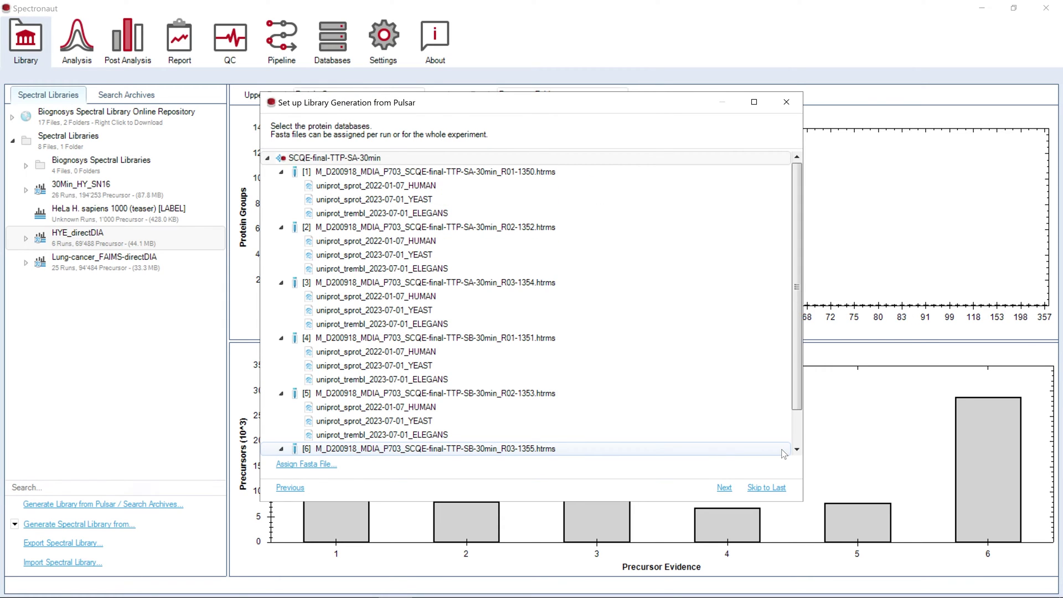
Open the Pulsar search settings and check the Digest Type options, keeping Specific.
left_click(725, 489)
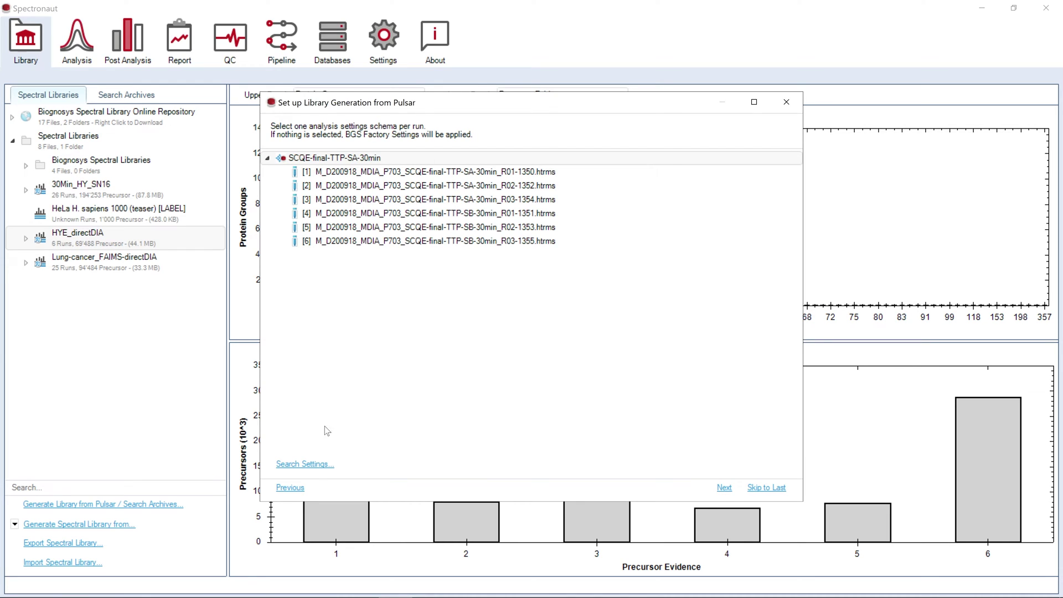
left_click(311, 471)
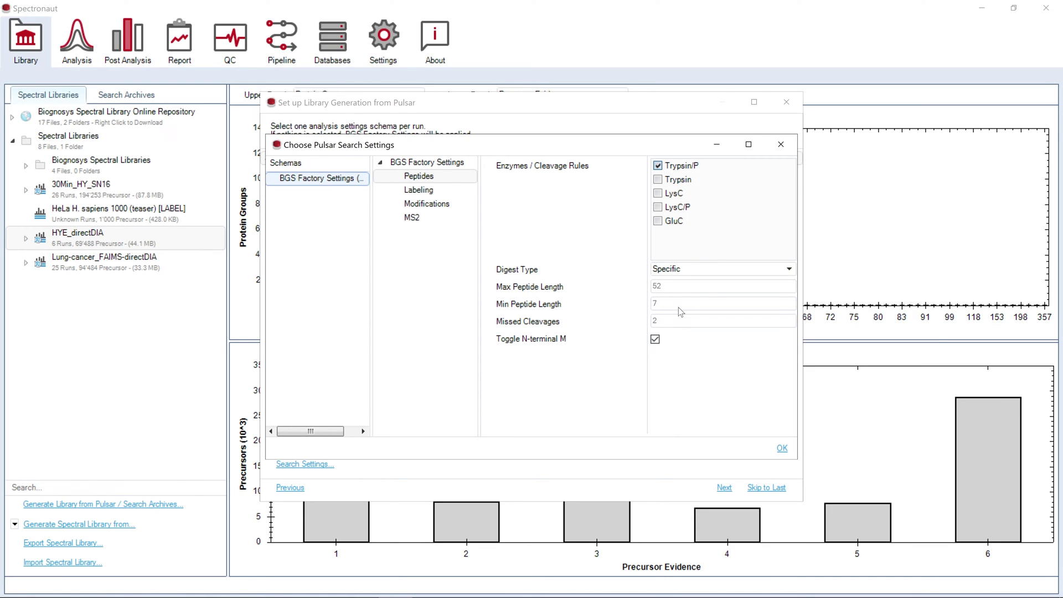
left_click(698, 272)
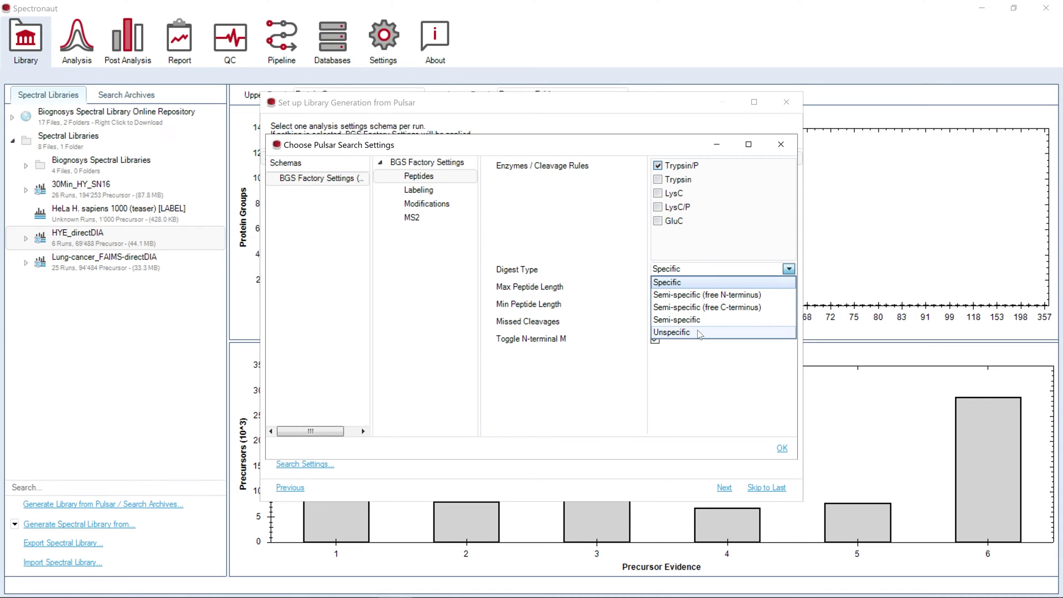
left_click(697, 370)
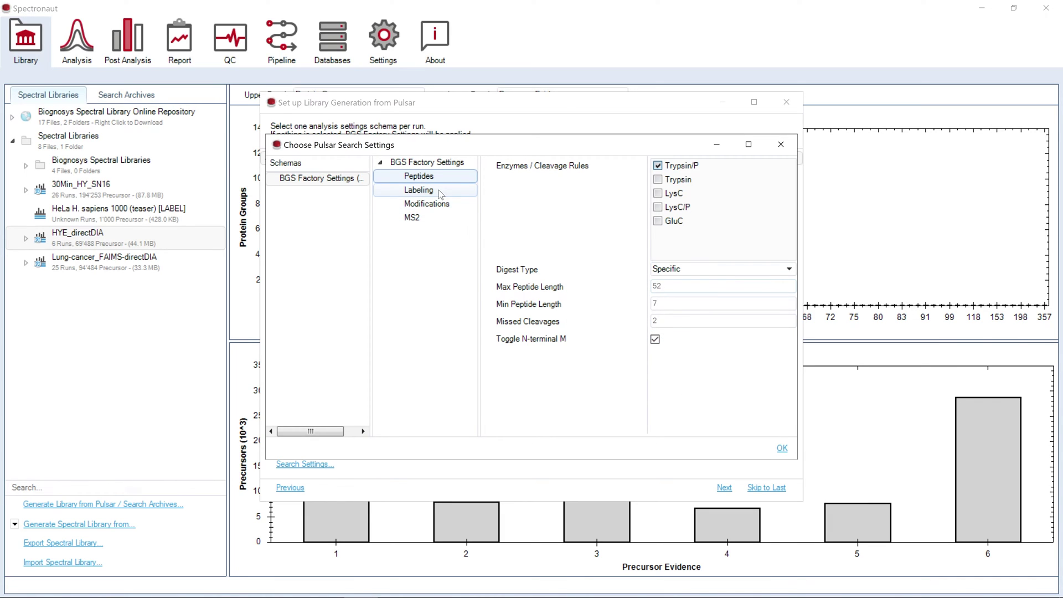
Enable labeling Channels 1, 2 and 3 and add Arg6 to Channel 2.
left_click(419, 190)
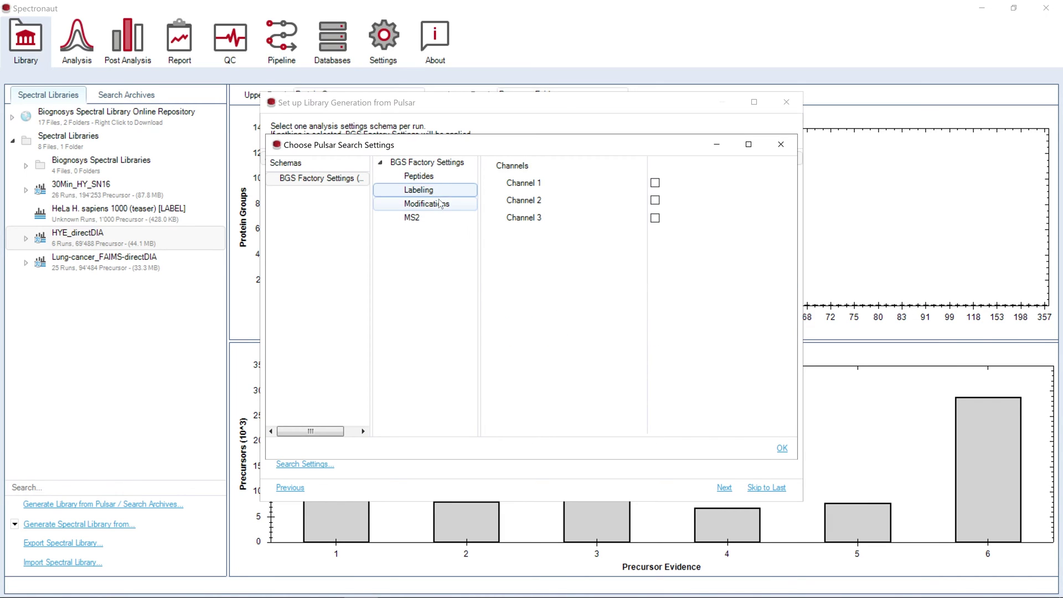
left_click(655, 183)
left_click(656, 255)
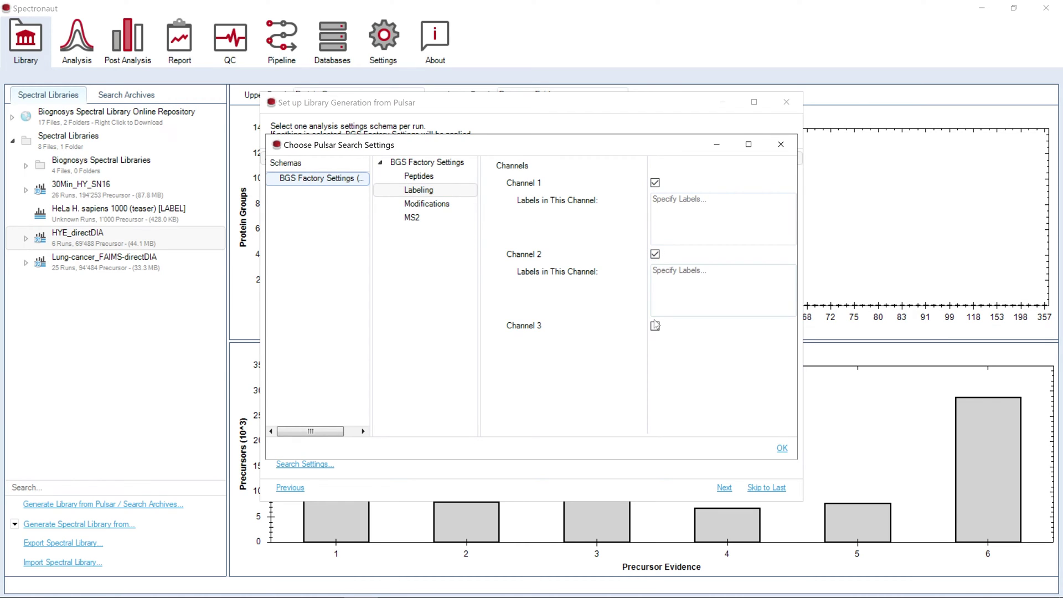
left_click(656, 327)
left_click(671, 276)
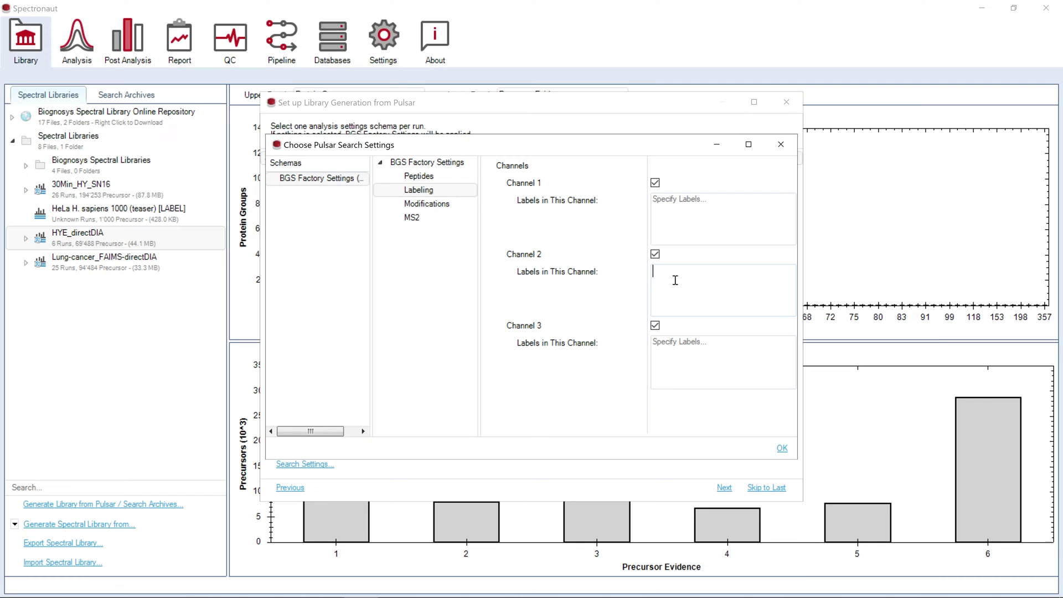
type("arg")
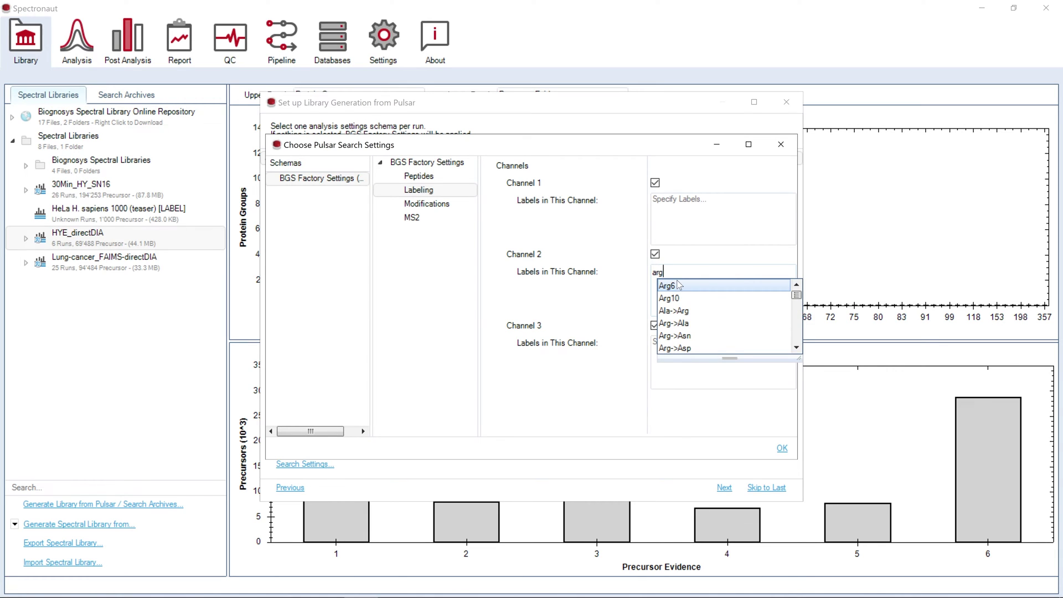
left_click(678, 285)
Add Lys4 to Channel 2, and Lys8 and Arg10 to Channel 3.
left_click(680, 284)
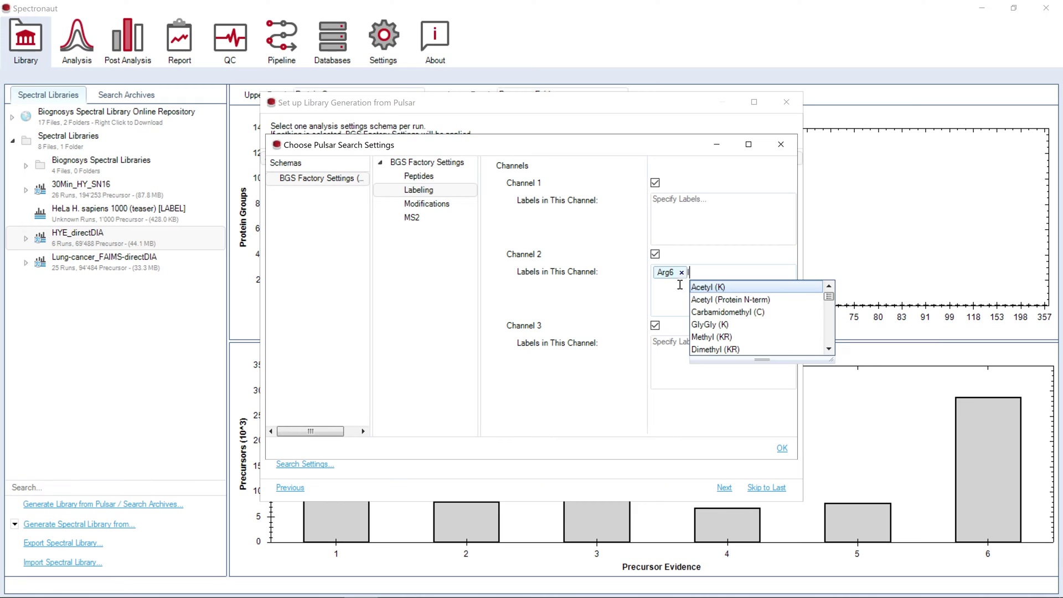
type("lys")
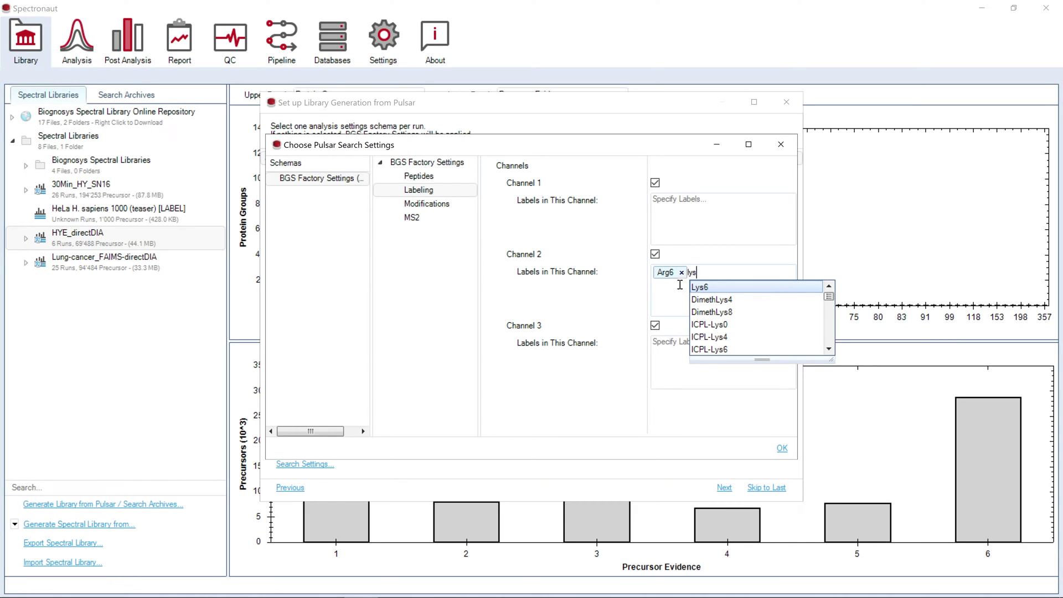
type("4")
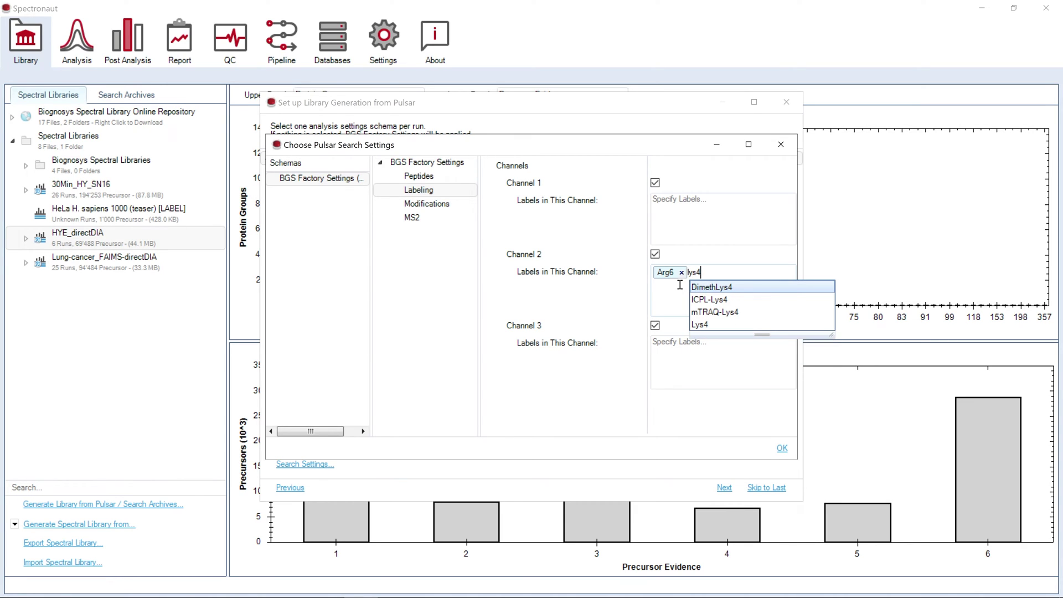
left_click(708, 326)
left_click(692, 362)
type("lys")
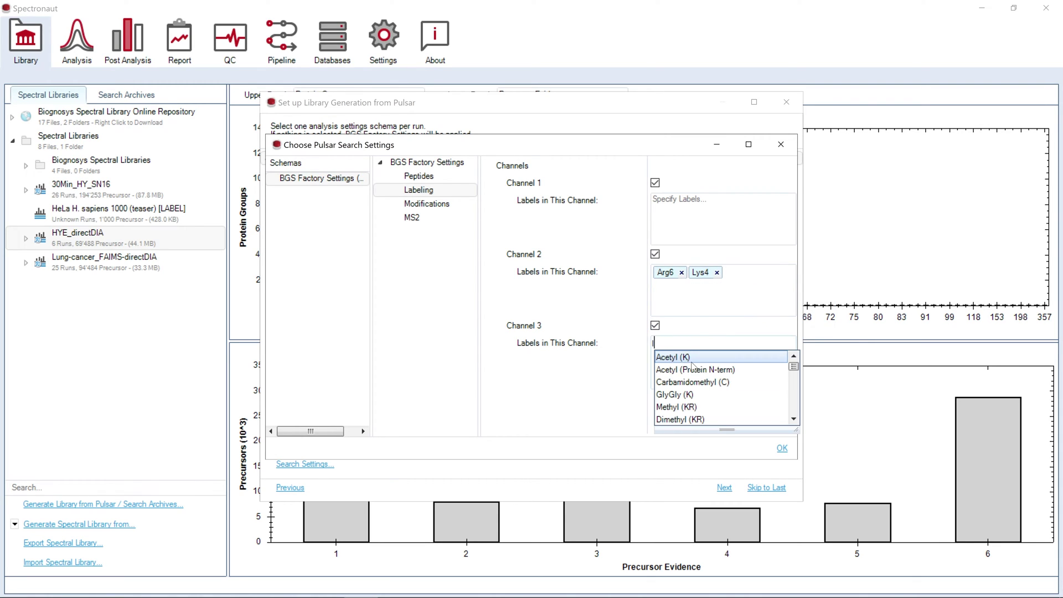
type("8")
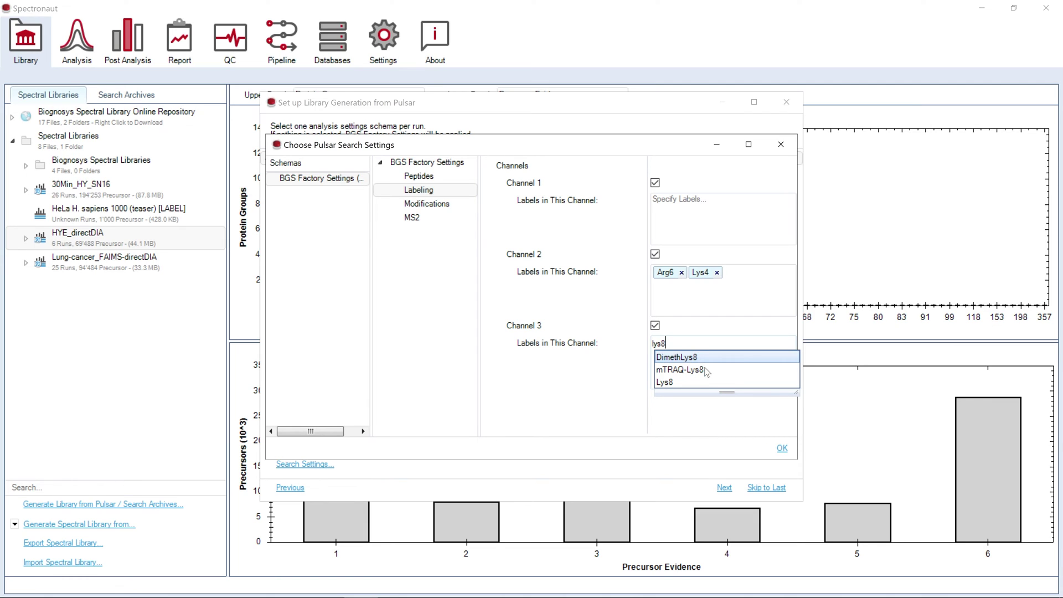
left_click(677, 382)
type("ar")
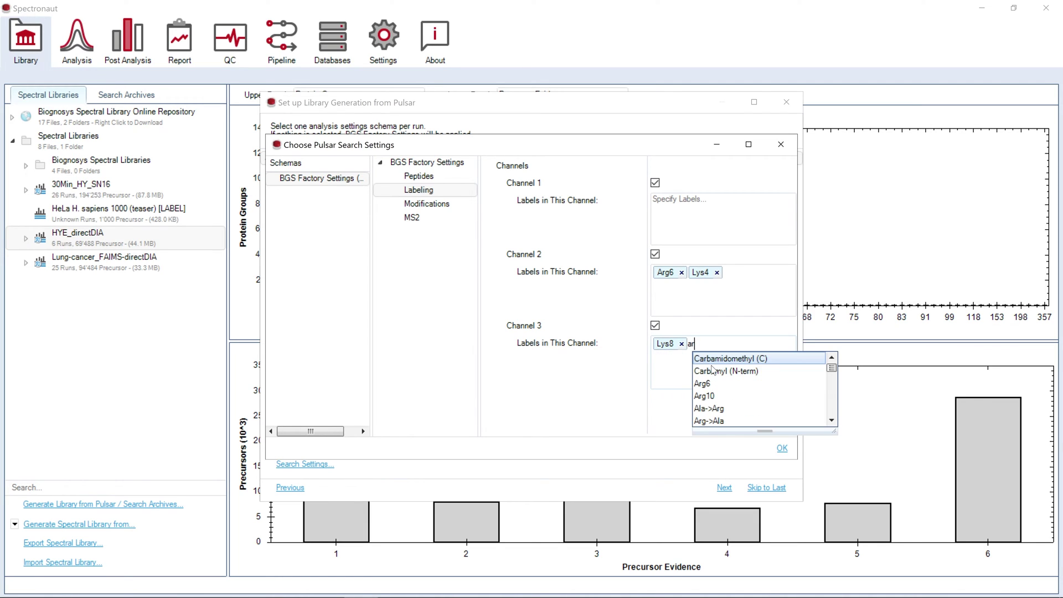
type("g10")
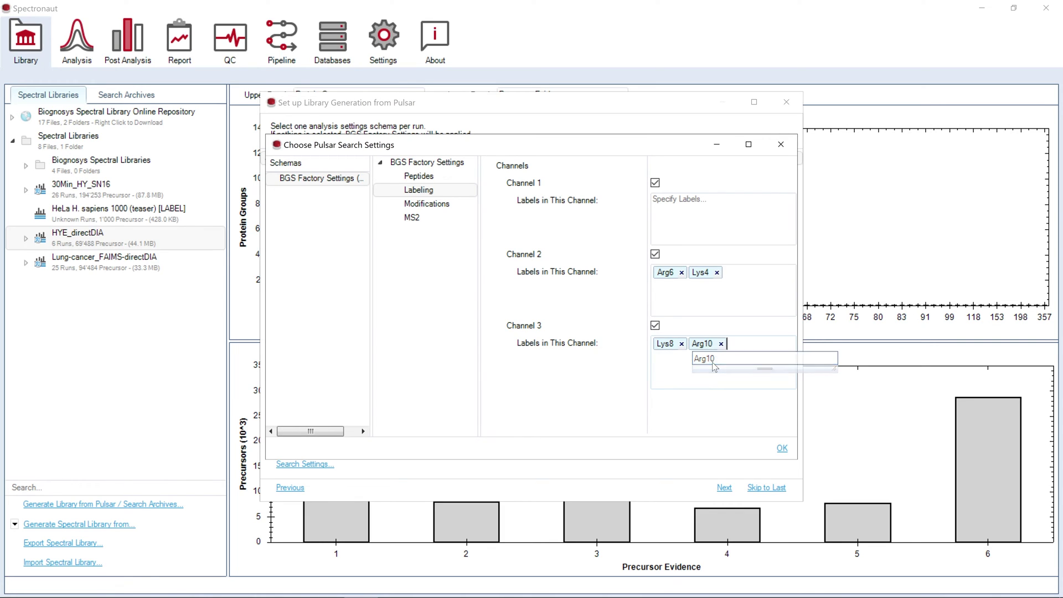
Switch off labeling Channels 3, 2 and 1 so no labels are used.
left_click(655, 325)
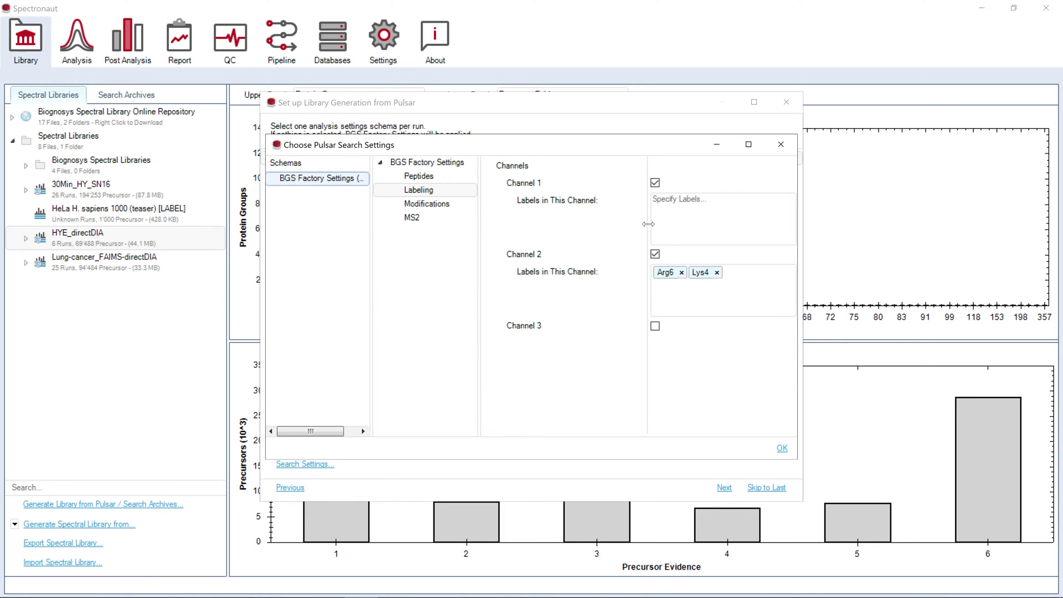
left_click(655, 254)
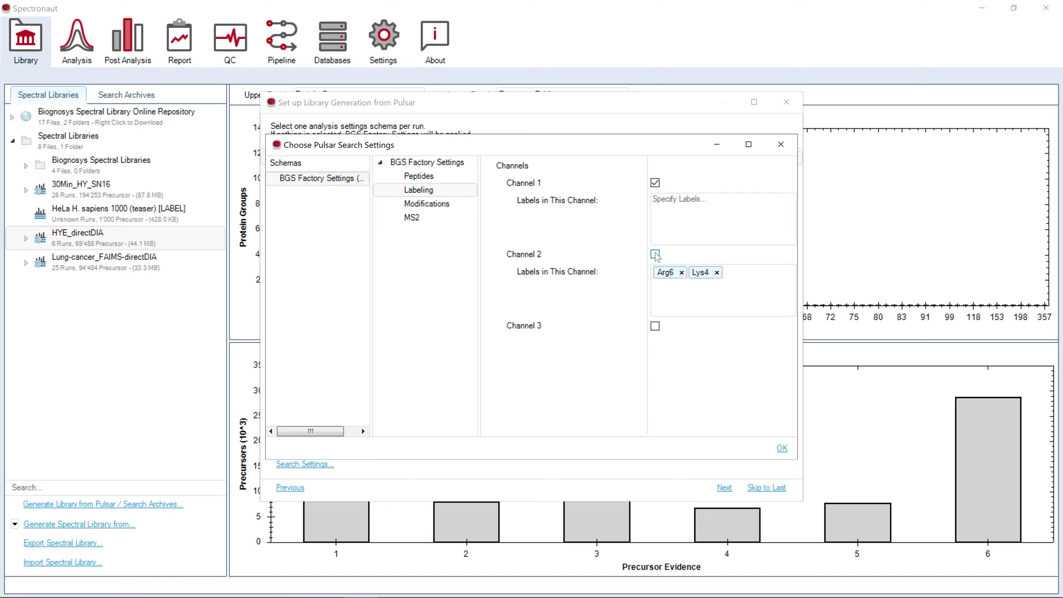
left_click(655, 183)
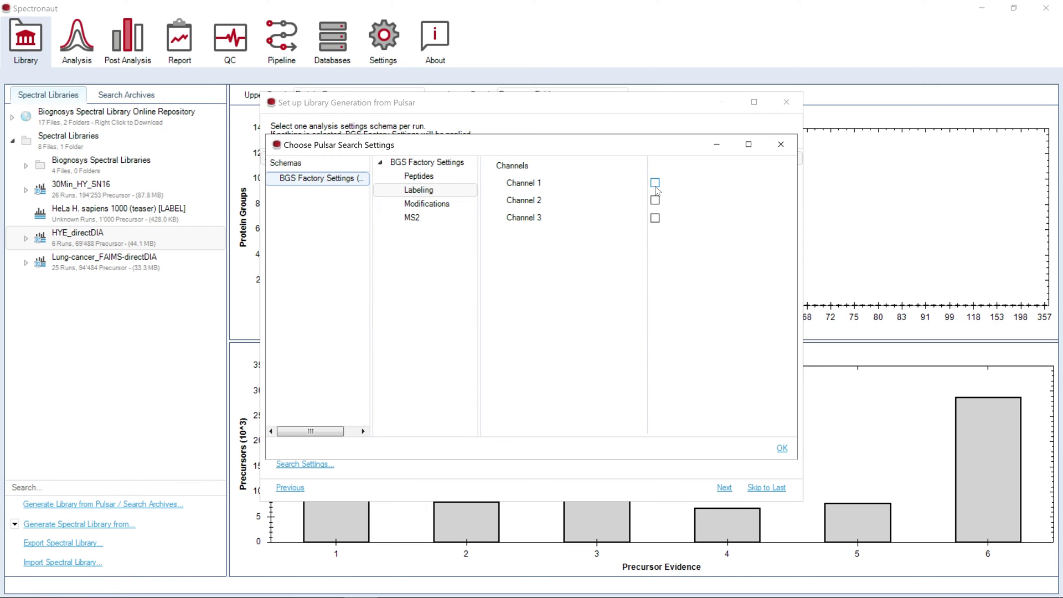
Add Phospho (STY) as a variable modification, then view the MS2 ion types (b, y).
left_click(417, 202)
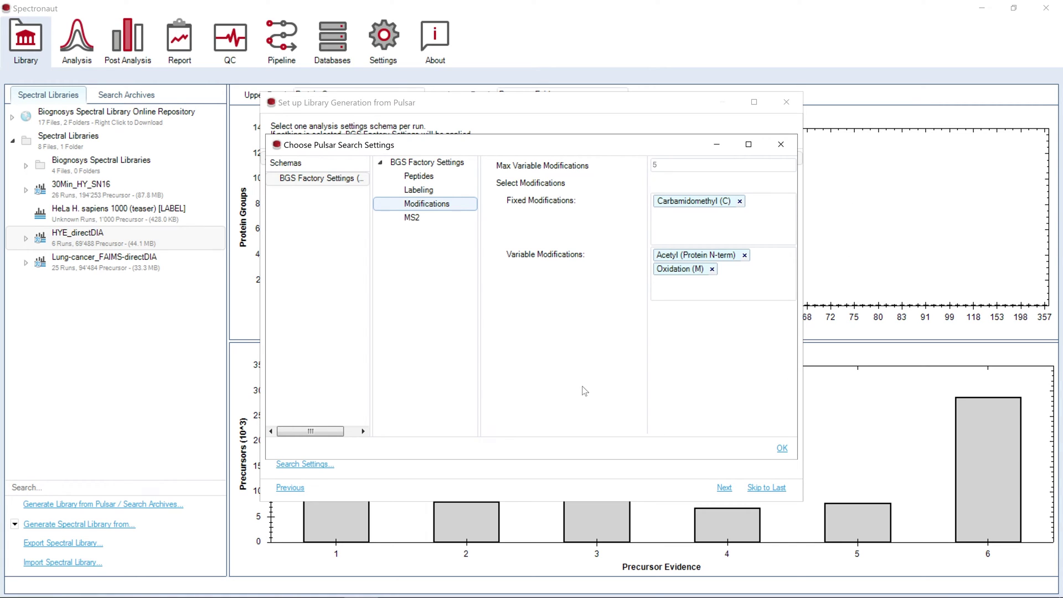
left_click(747, 268)
type("pho")
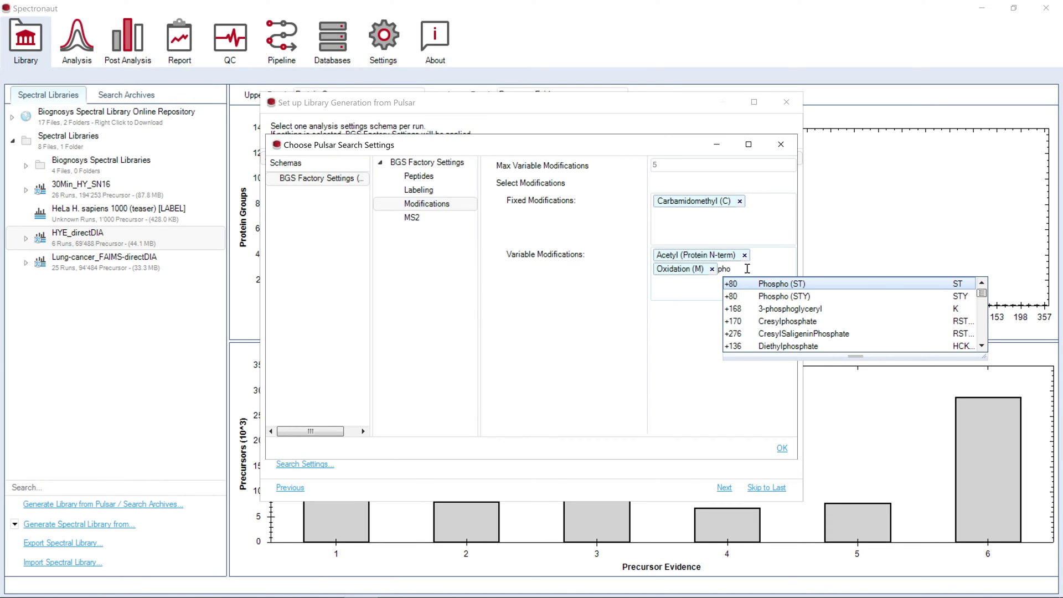
left_click(793, 297)
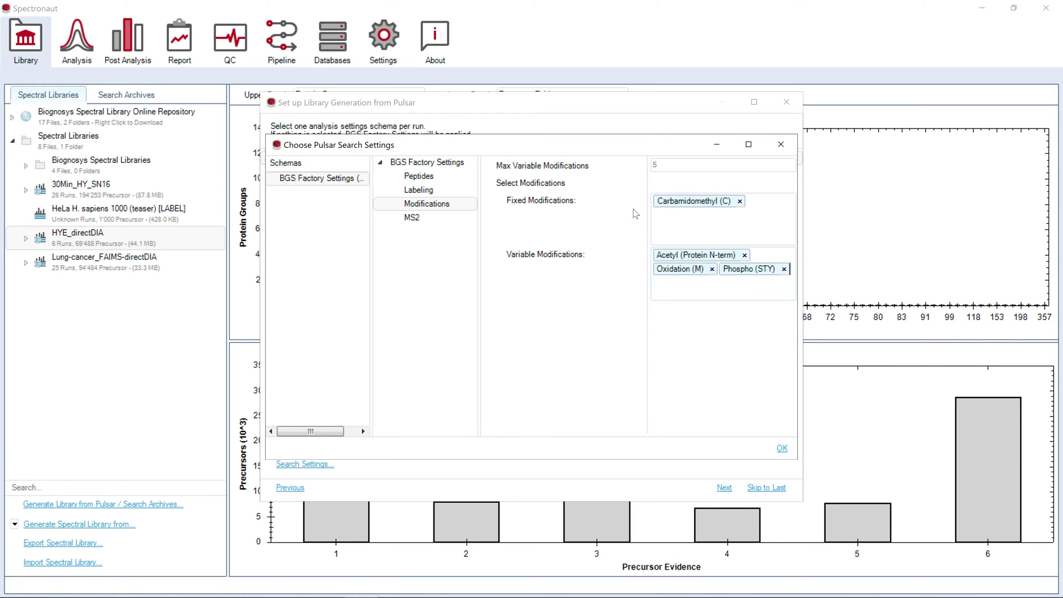
left_click(450, 218)
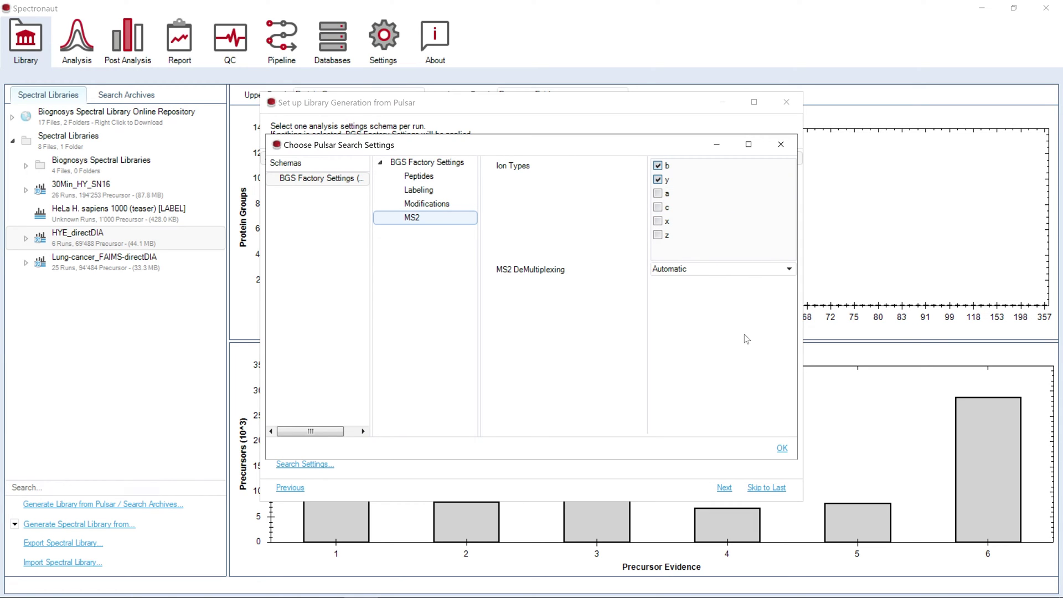
Confirm search settings and tick both DDA and DIA BT_CQE_CSH_120min_TTP_SN16zc_HYEC archives.
left_click(782, 449)
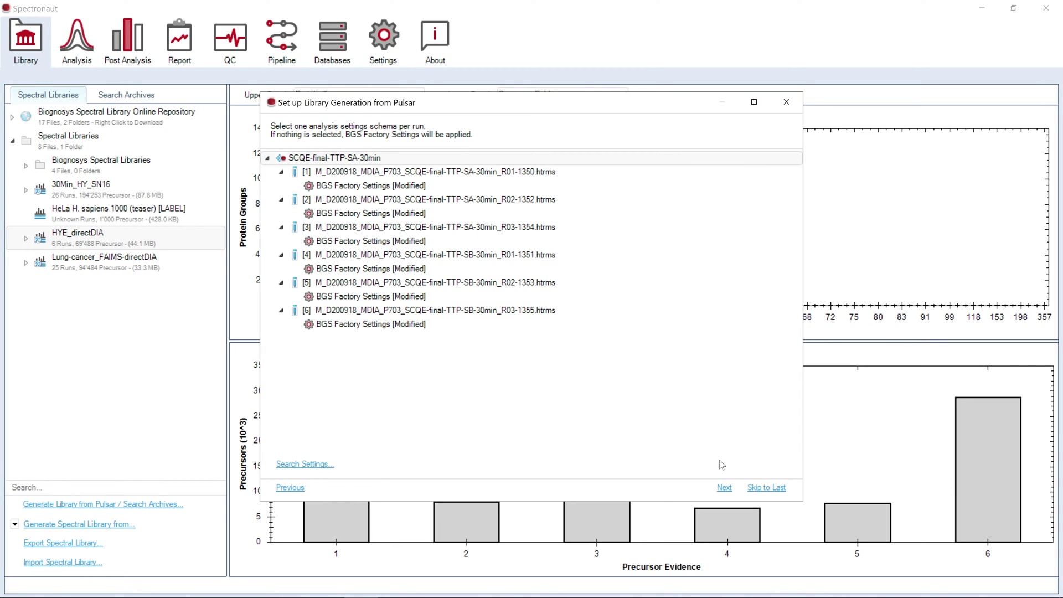
left_click(723, 488)
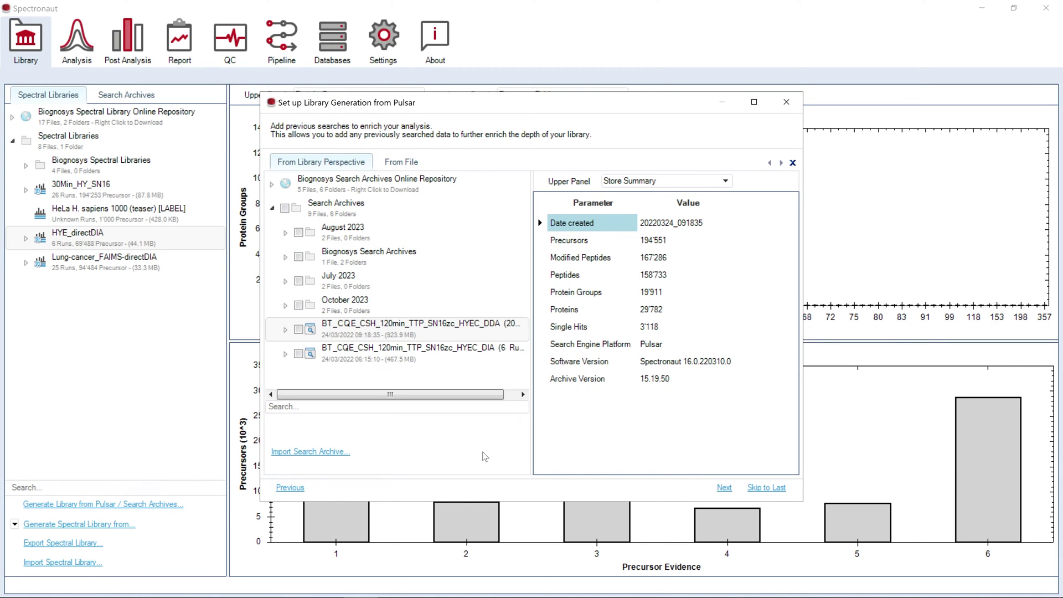
left_click(298, 330)
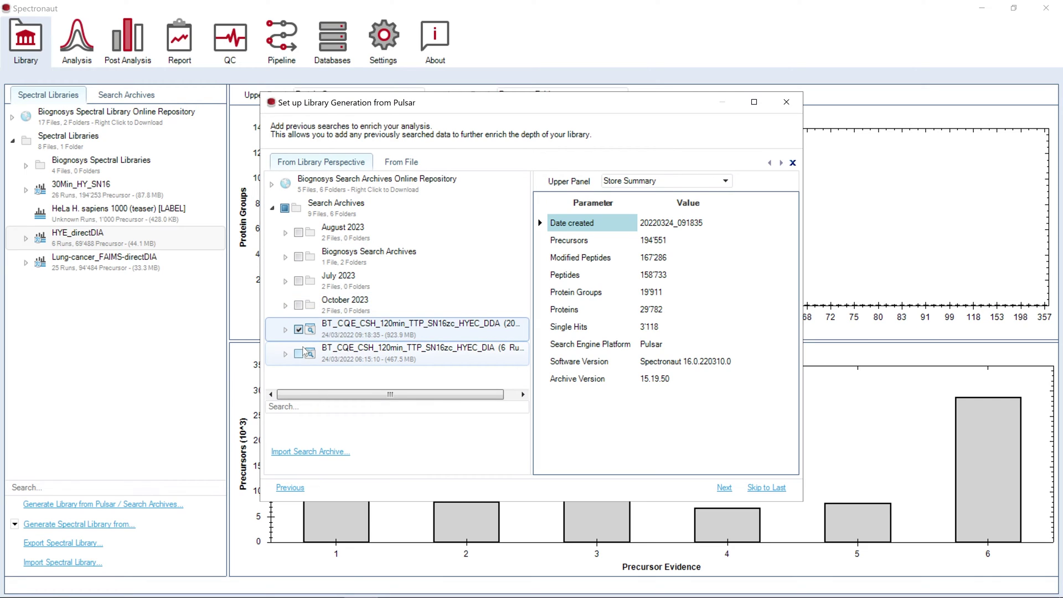
left_click(298, 354)
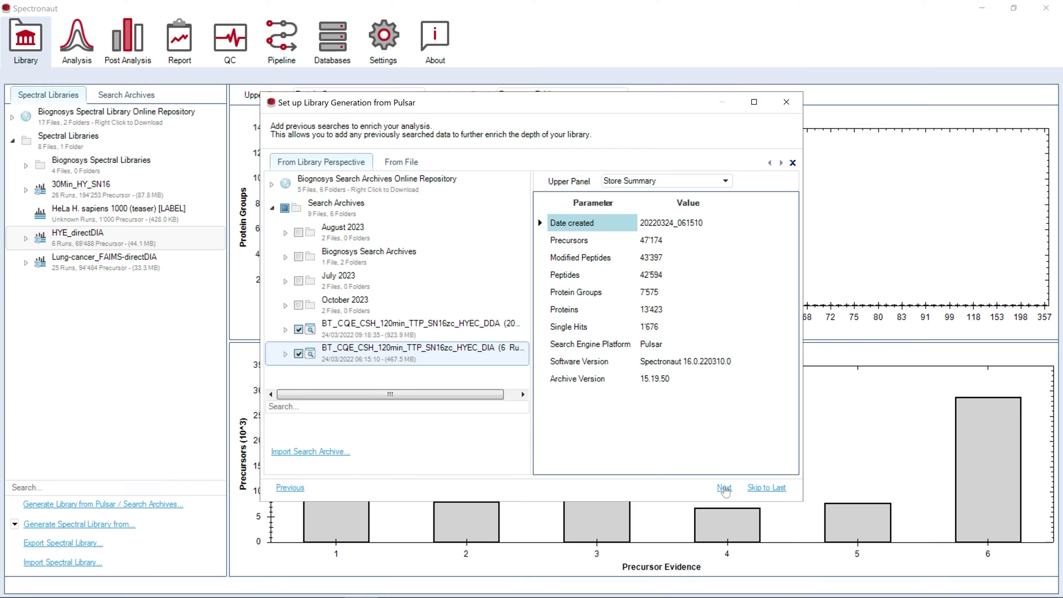
Tick the Escherichia coli K-12 (PortEco) and Homo sapiens complex gene annotation files.
left_click(724, 489)
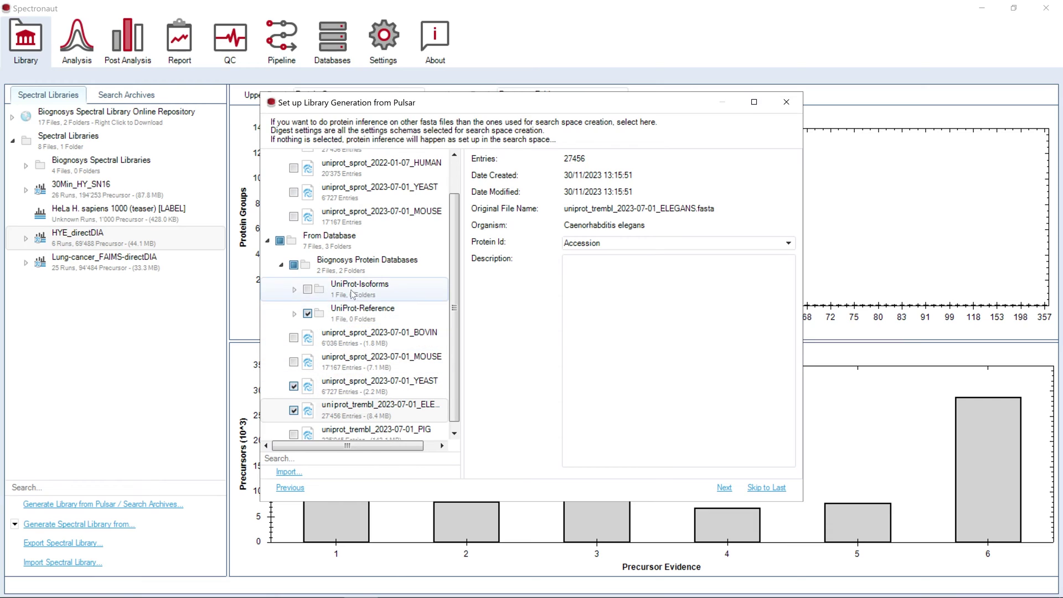
left_click(725, 488)
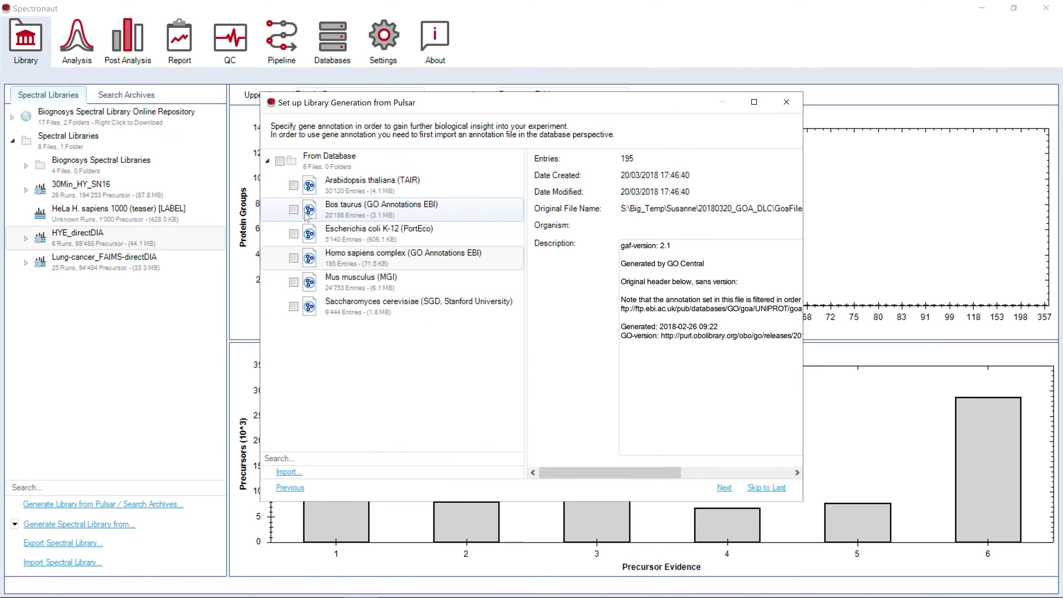
left_click(296, 236)
left_click(295, 235)
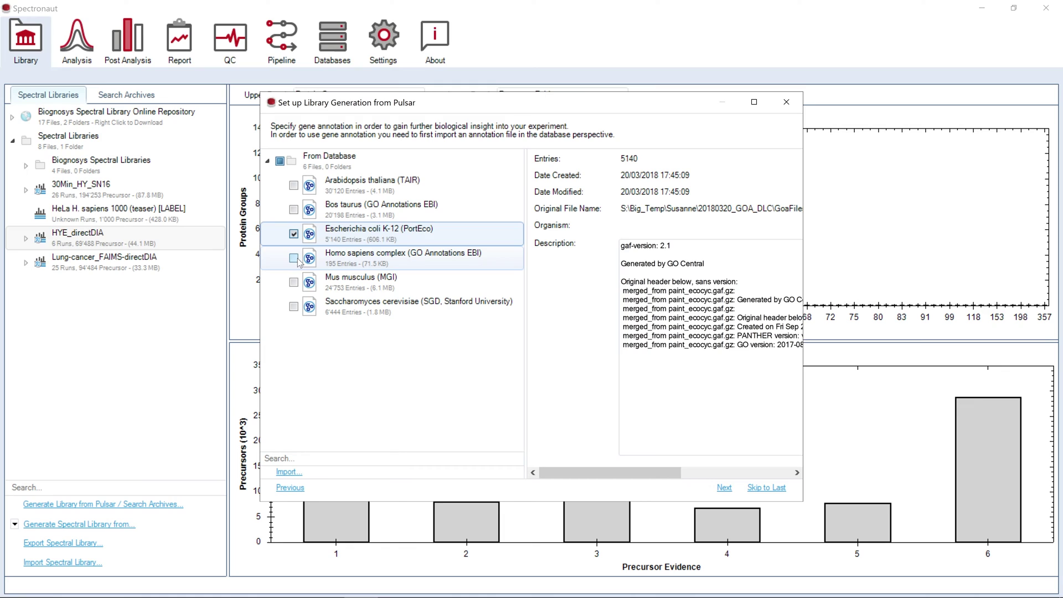
left_click(294, 258)
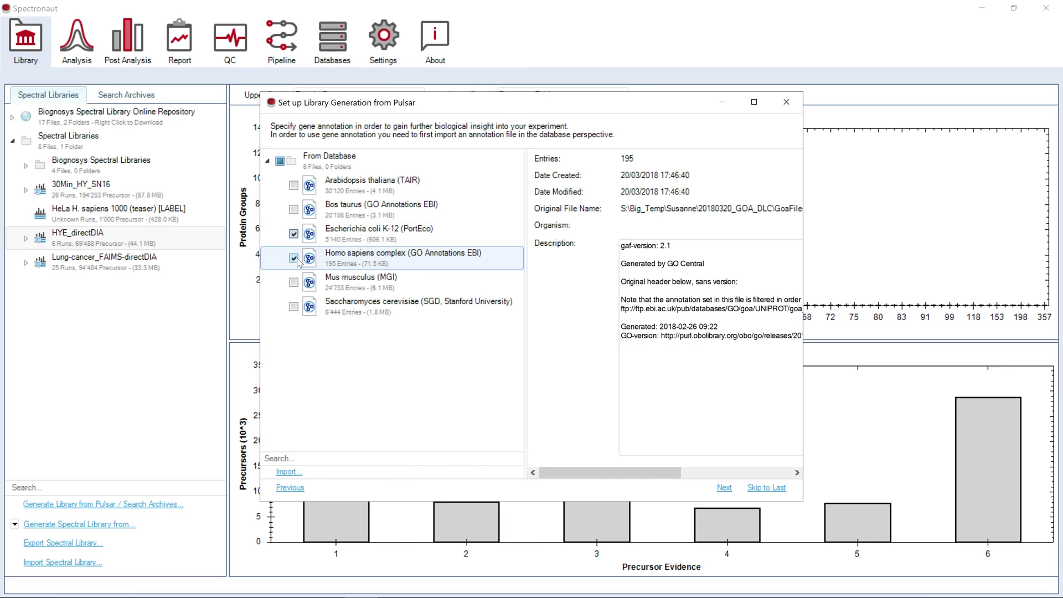
Review library-generation Tolerances and Identification FDRs of 0.01 for peptide, protein and PSM.
left_click(725, 489)
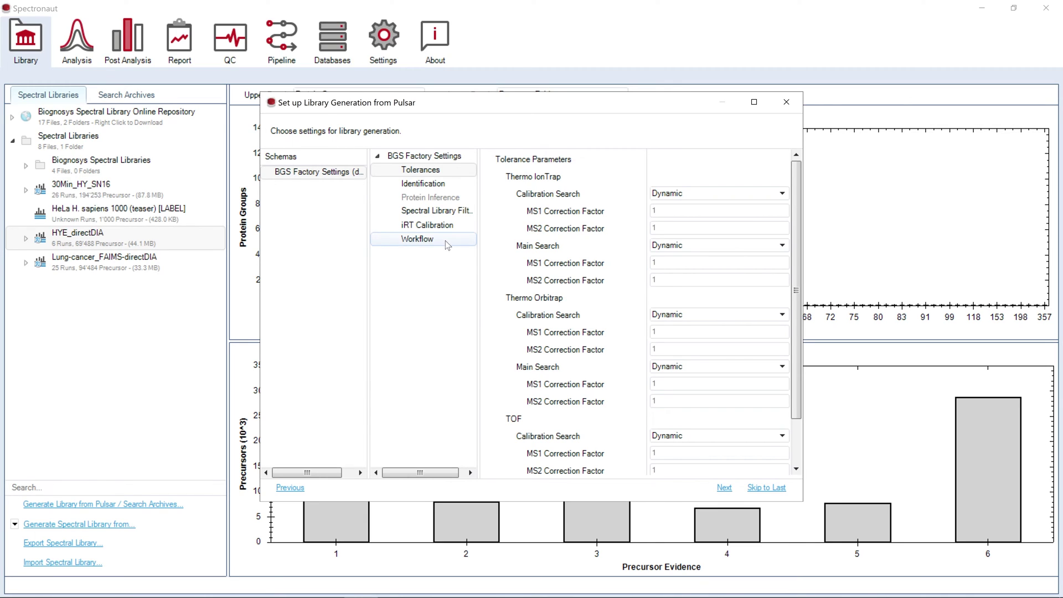
left_click(480, 275)
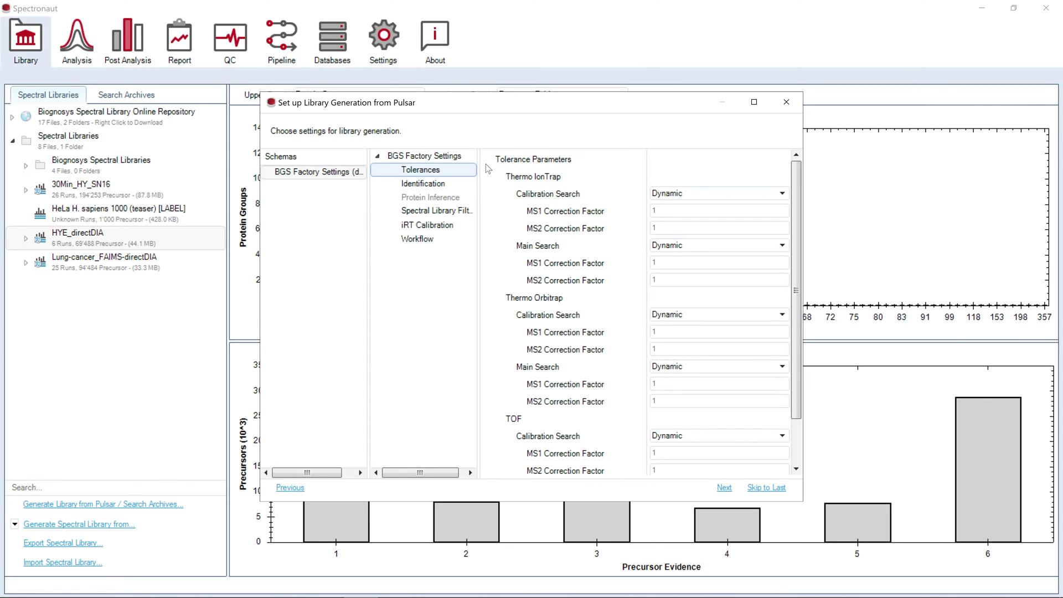
left_click(440, 187)
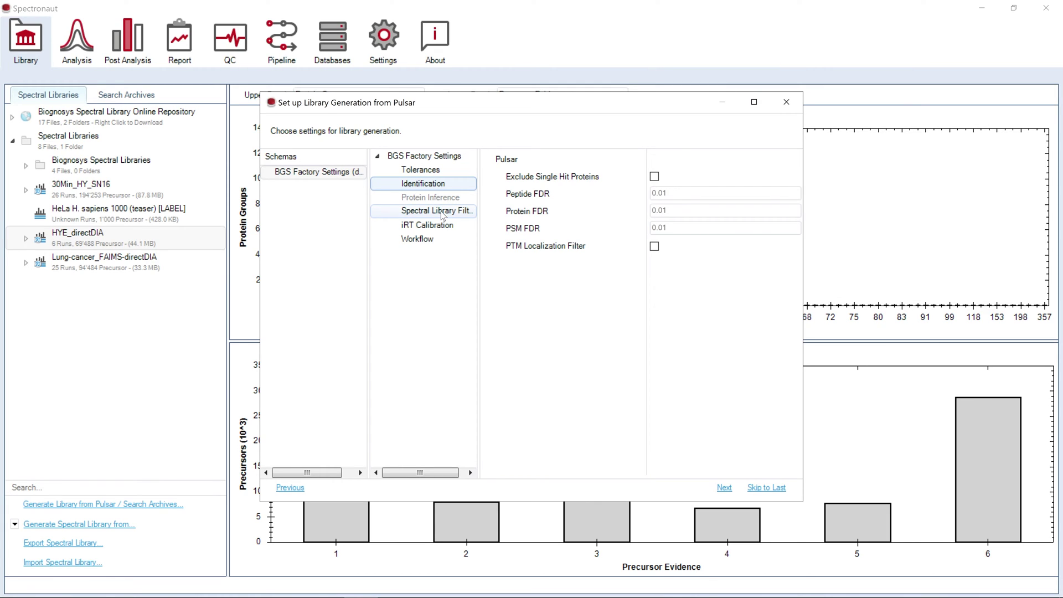
Check the library filter settings, then show iRT Calibration: Deep Learning Assisted iRT Regression, source-specific iRT Auto.
left_click(443, 216)
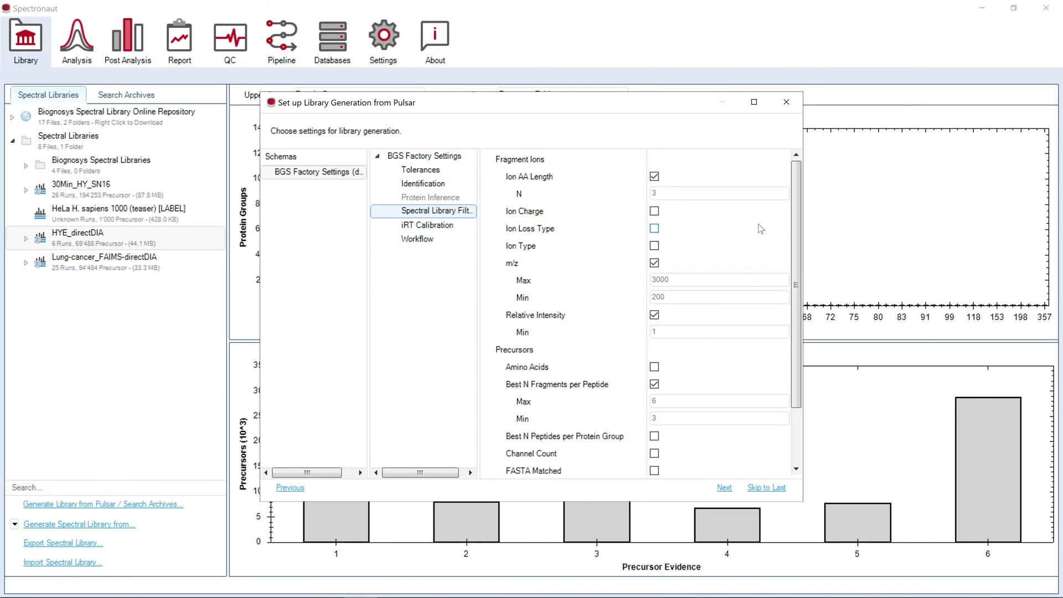
mouse_move(799, 230)
left_mouse_down()
mouse_move(797, 311)
mouse_move(796, 214)
left_mouse_up()
left_click(451, 229)
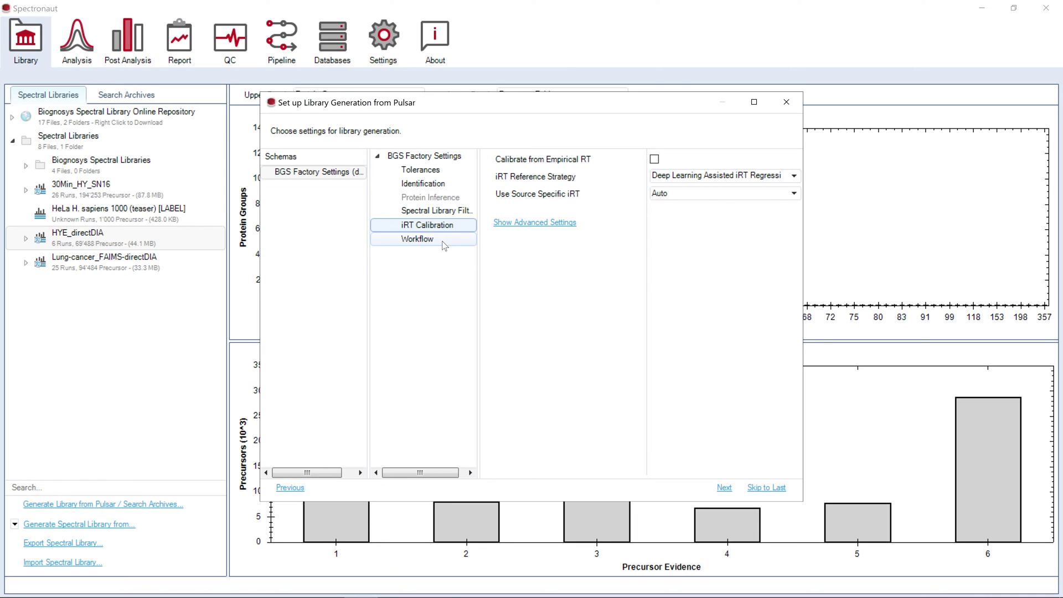
In the Workflow settings, set the workflow to label and leave In-Silico Generate Missing Channels off.
left_click(444, 246)
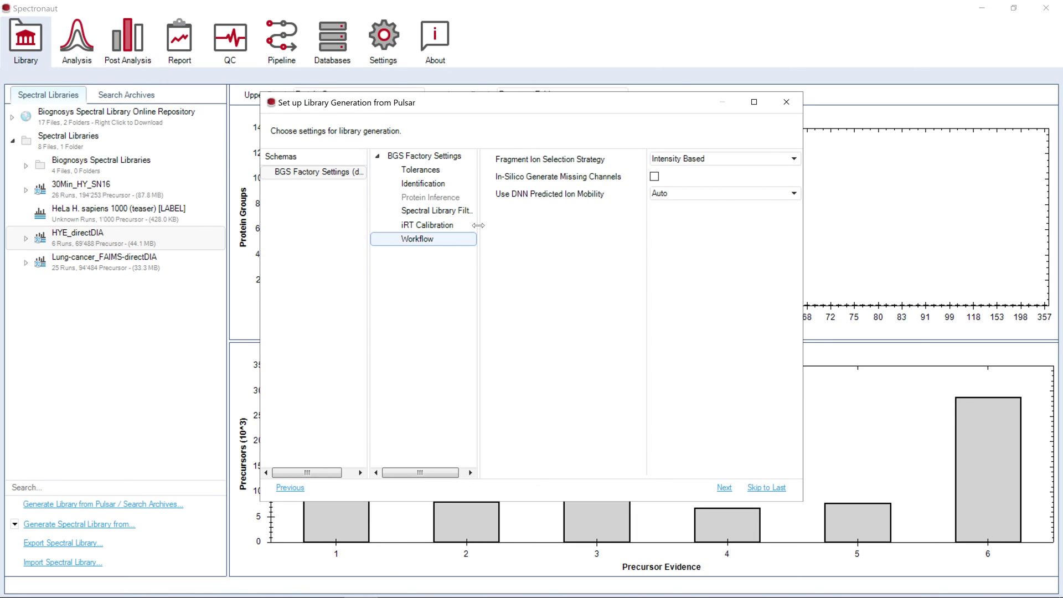
left_click(654, 176)
left_click(654, 176)
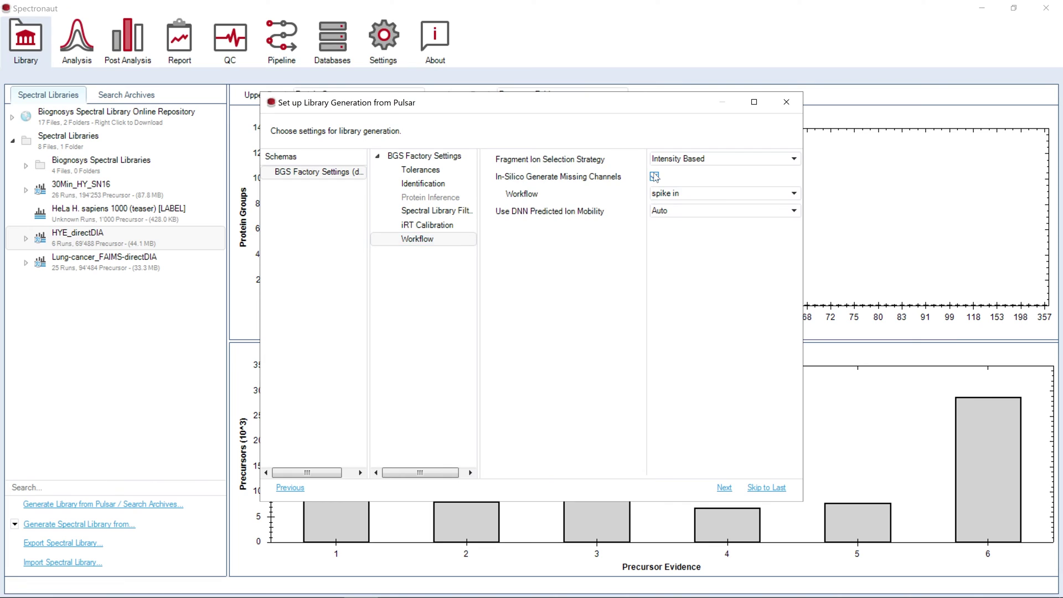
left_click(692, 192)
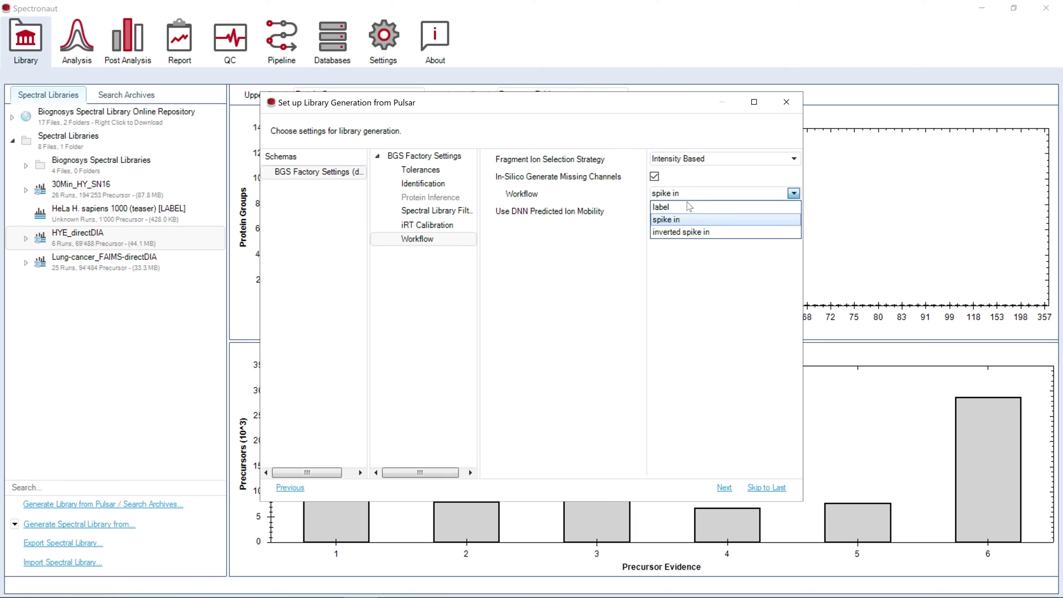
left_click(689, 207)
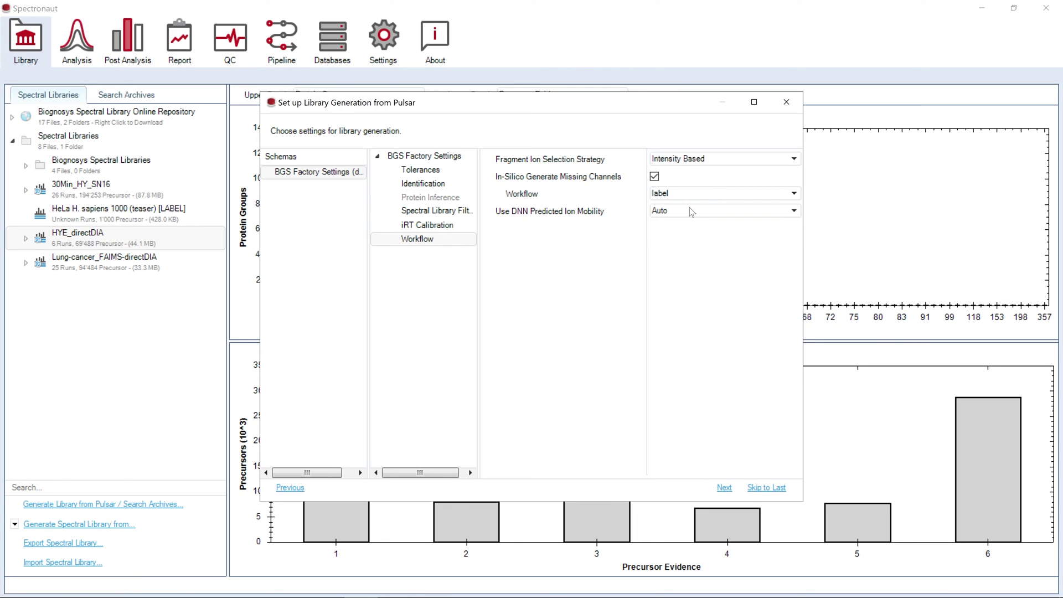
mouse_move(586, 183)
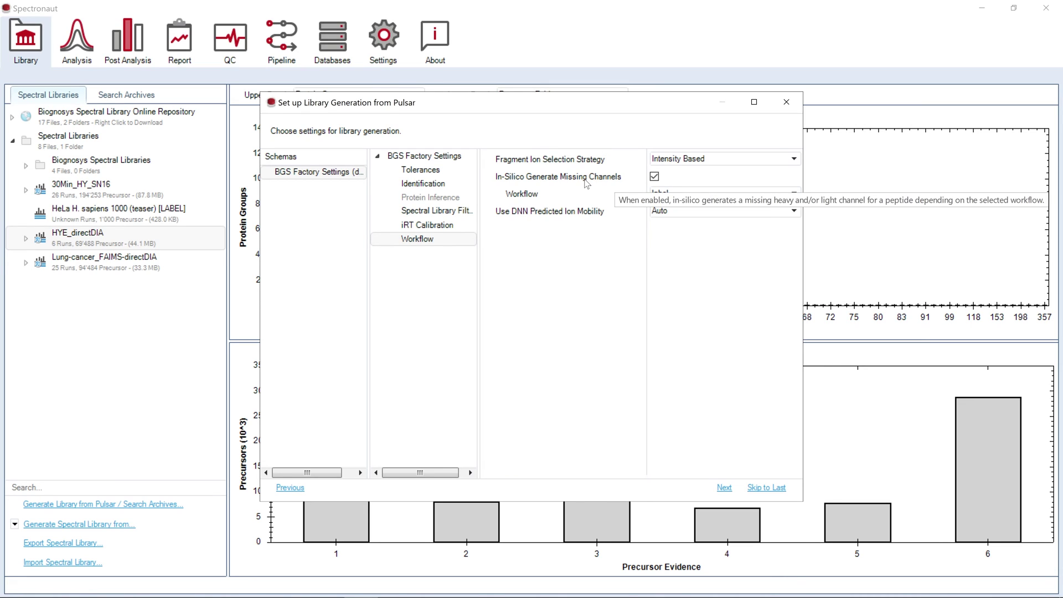
left_click(655, 177)
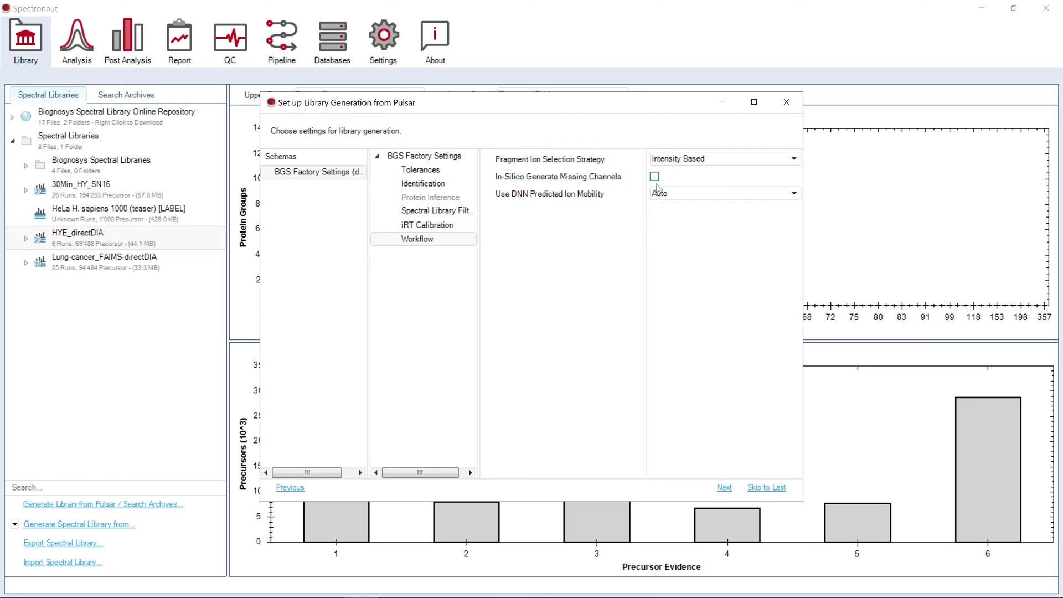
Advance to the summary page, close the Pulsar setup, and show the 30Min_HY_SN16 library's charts.
left_click(725, 488)
left_click(724, 488)
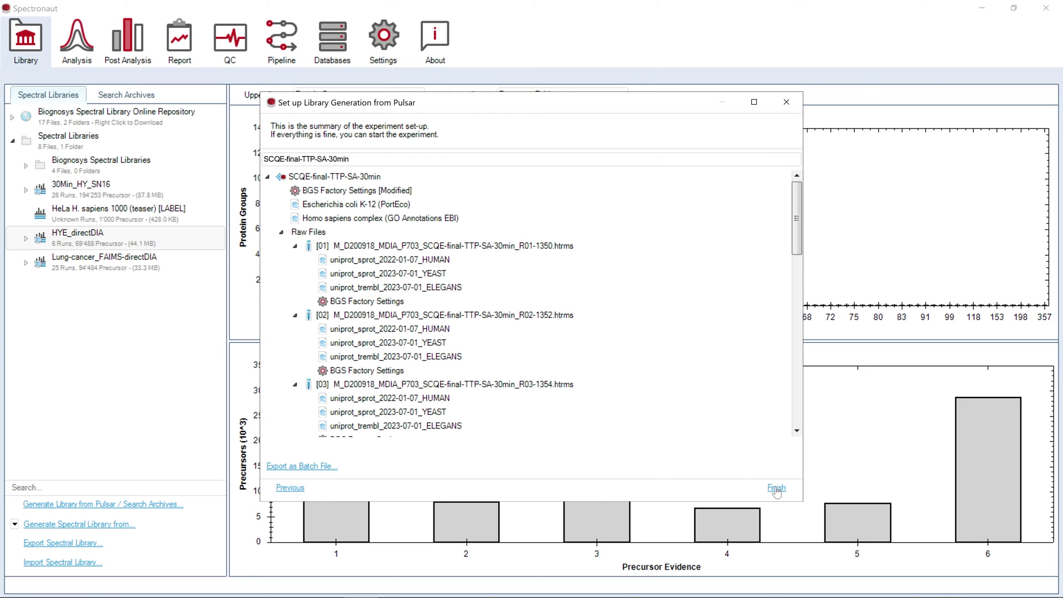
left_click(786, 103)
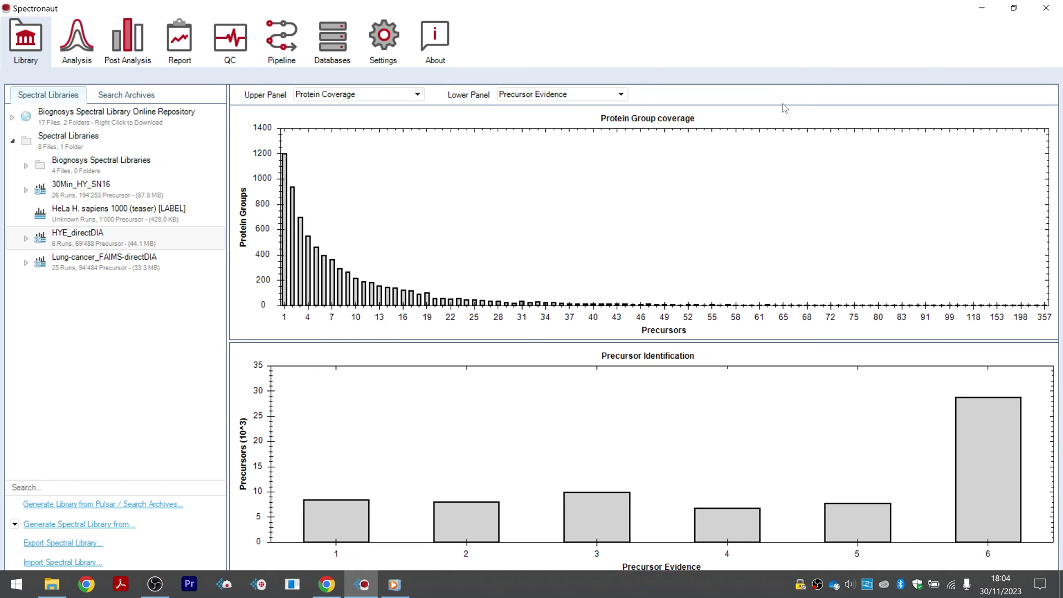
left_click(107, 188)
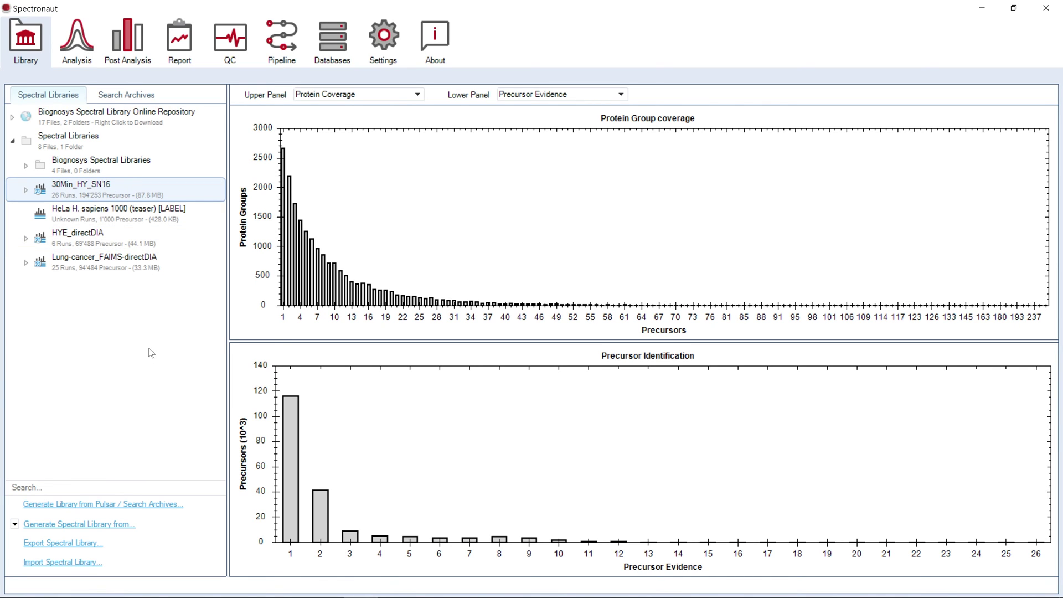
left_click(15, 525)
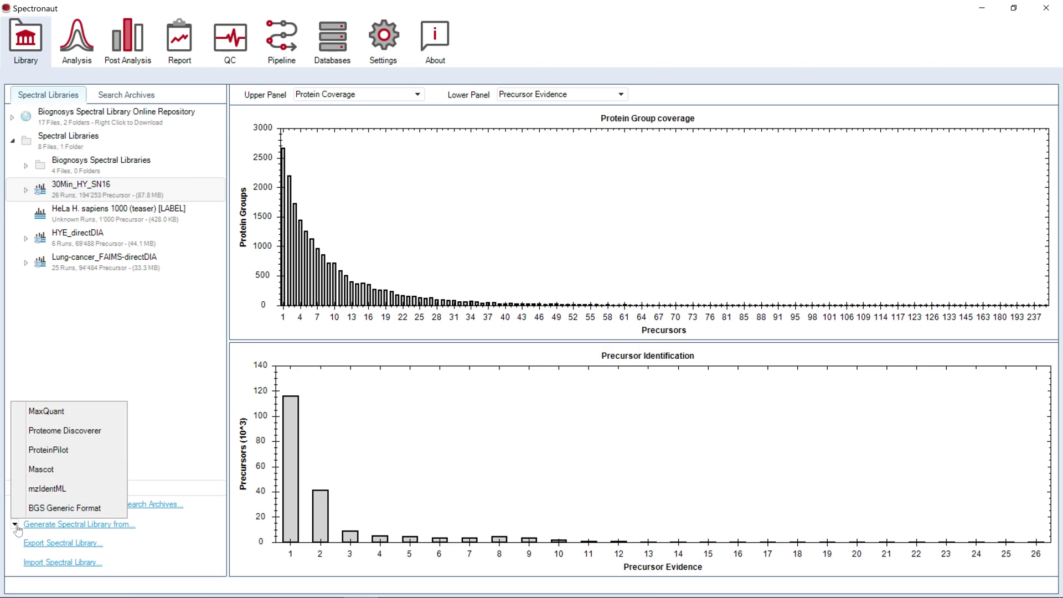
left_click(15, 526)
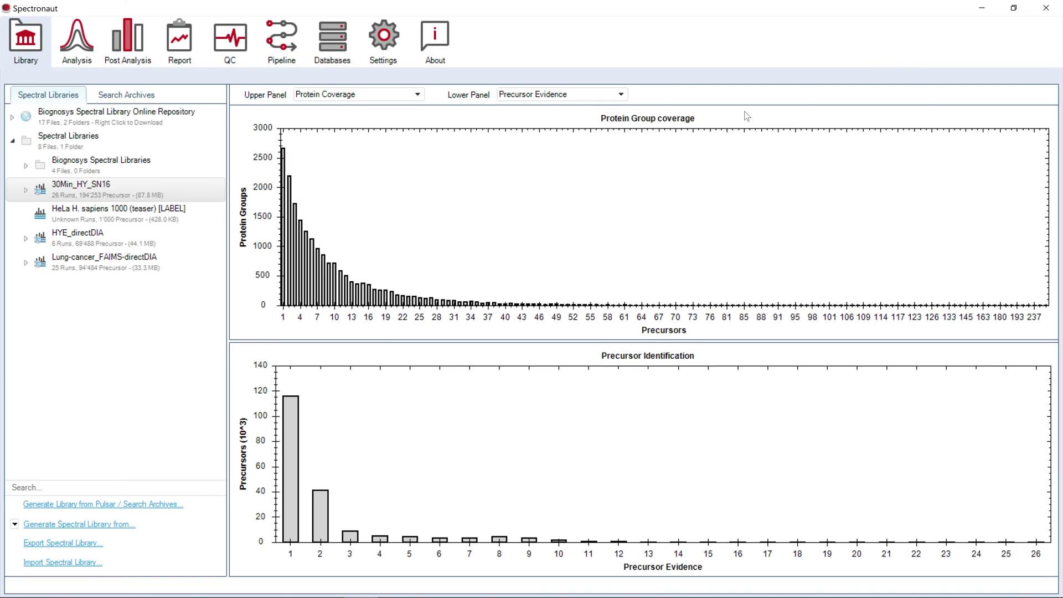
Show Library Summary above Library Settings, review Identification and Workflow, then chart Peptide Length on top.
left_click(417, 95)
left_click(380, 131)
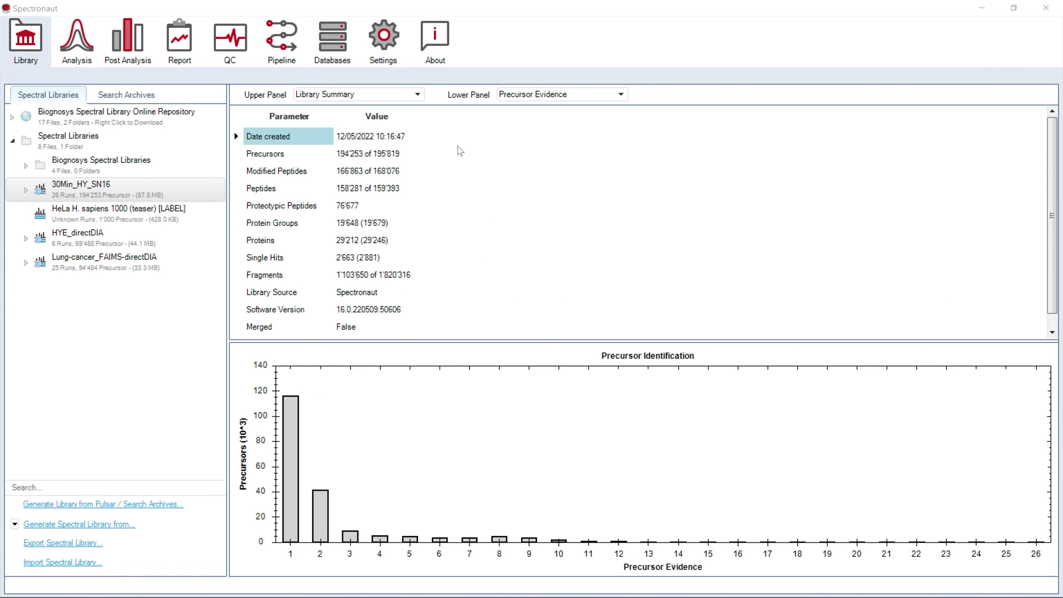
left_click(621, 94)
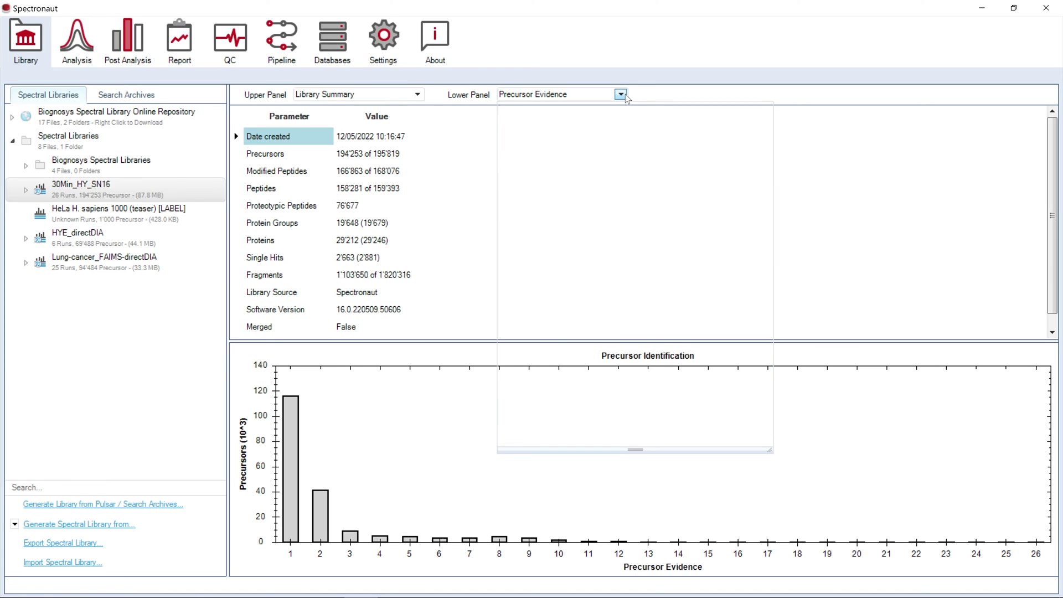
left_click(571, 377)
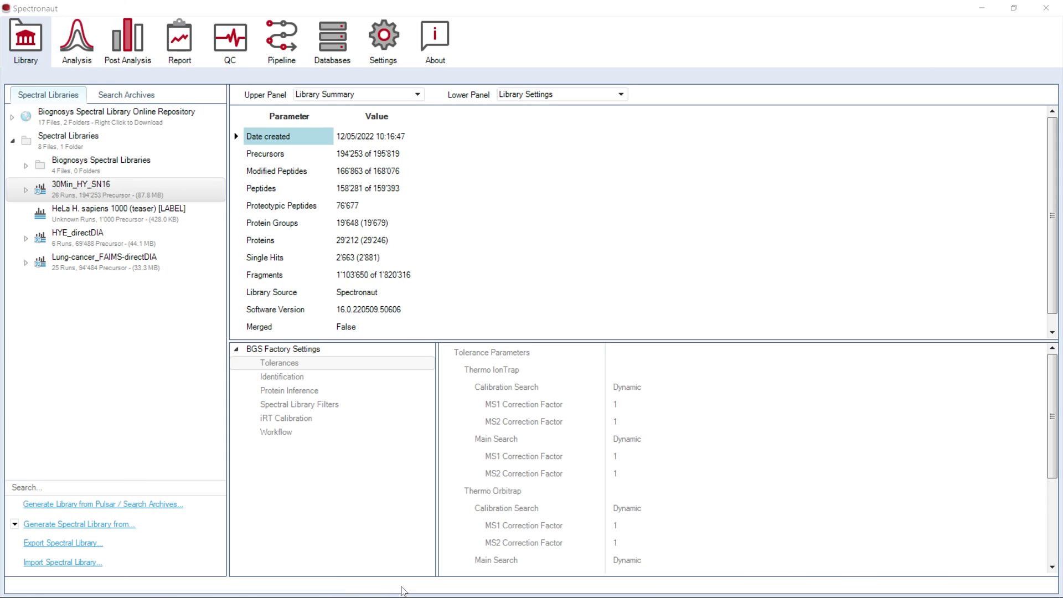
left_click(288, 377)
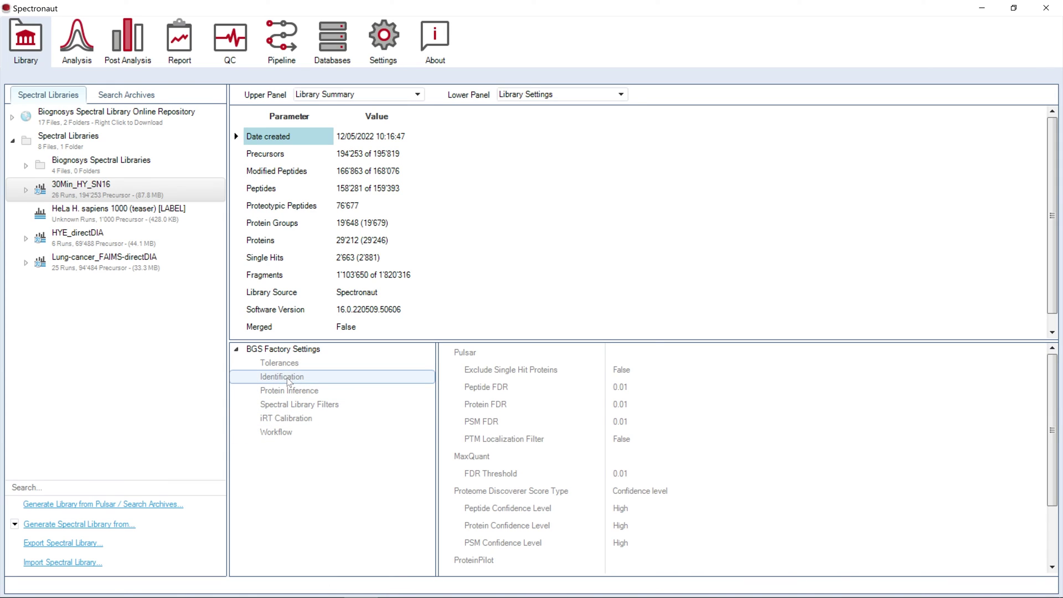
left_click(277, 432)
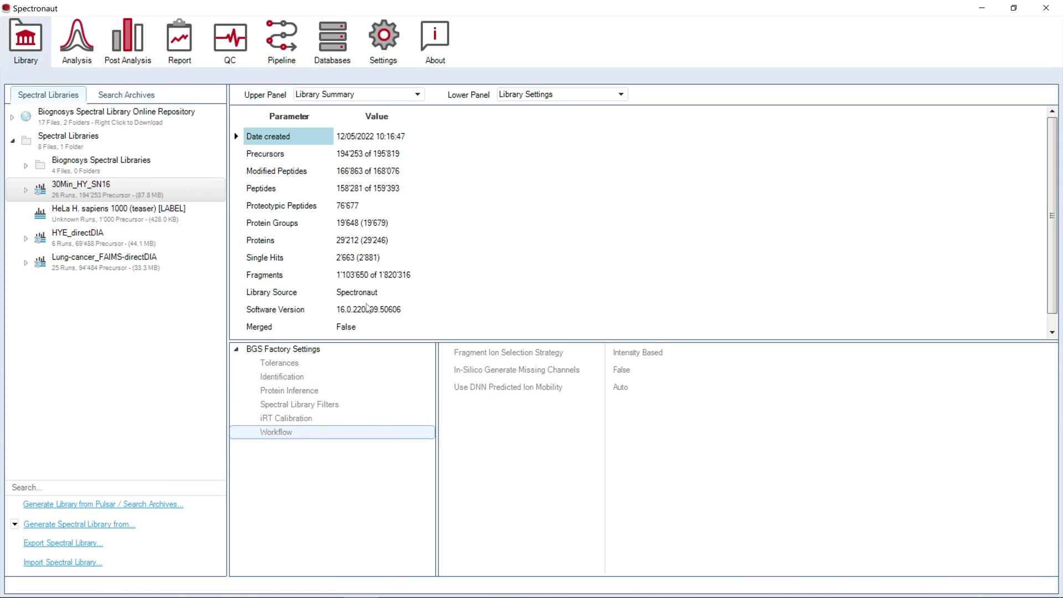
left_click(417, 94)
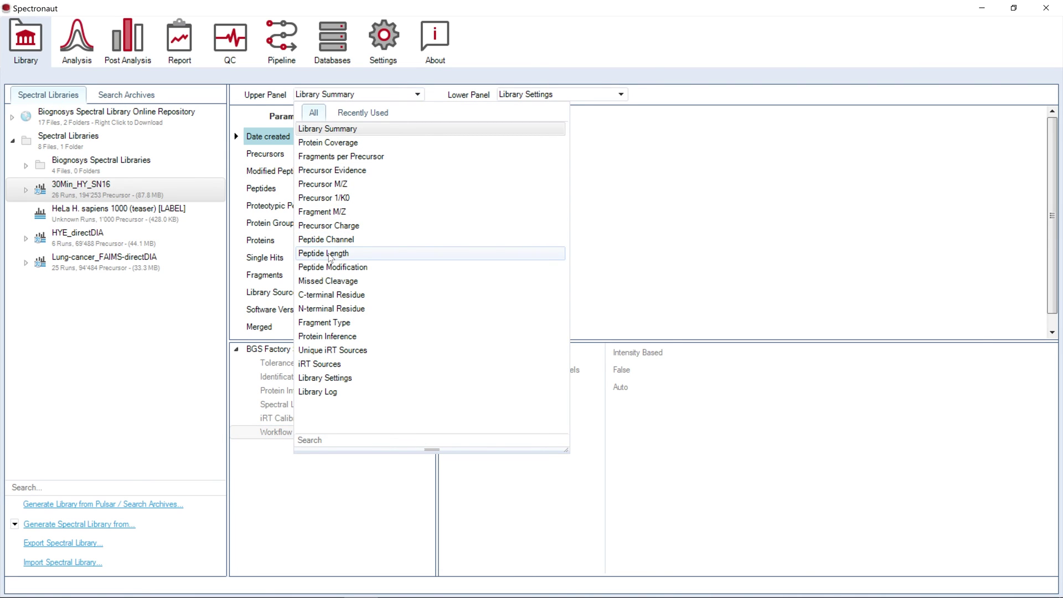
left_click(333, 253)
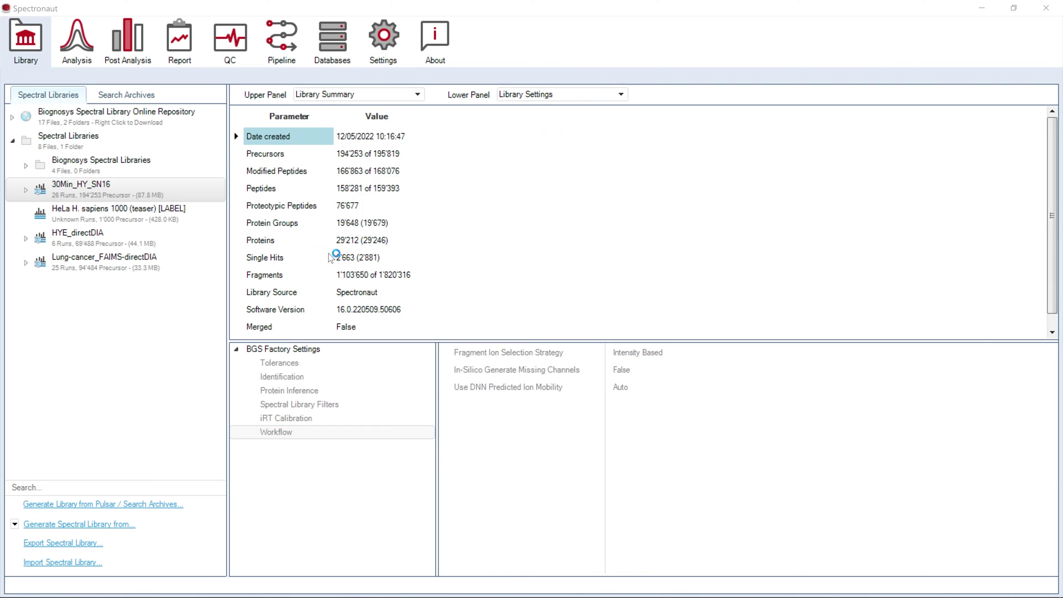
Chart Precursor M/Z in the upper panel and Precursor Charge in the lower panel.
left_click(621, 94)
left_click(571, 143)
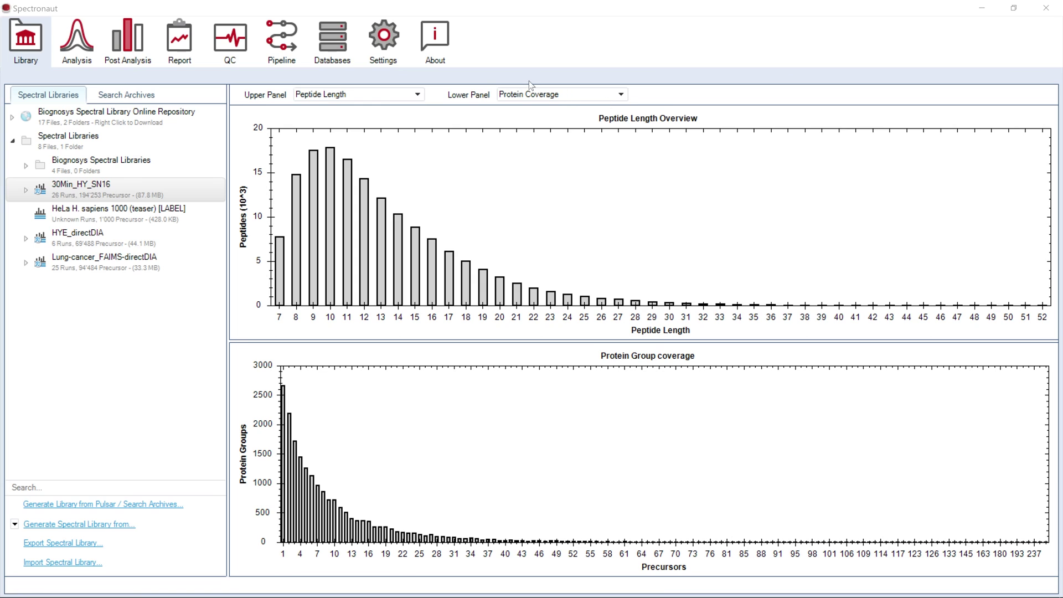
left_click(418, 95)
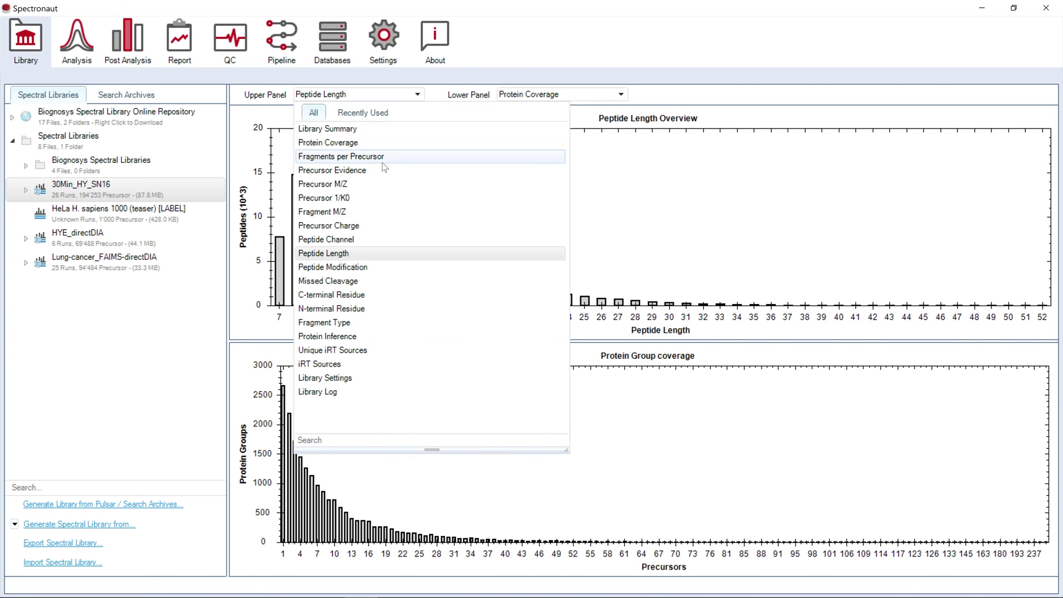
left_click(377, 184)
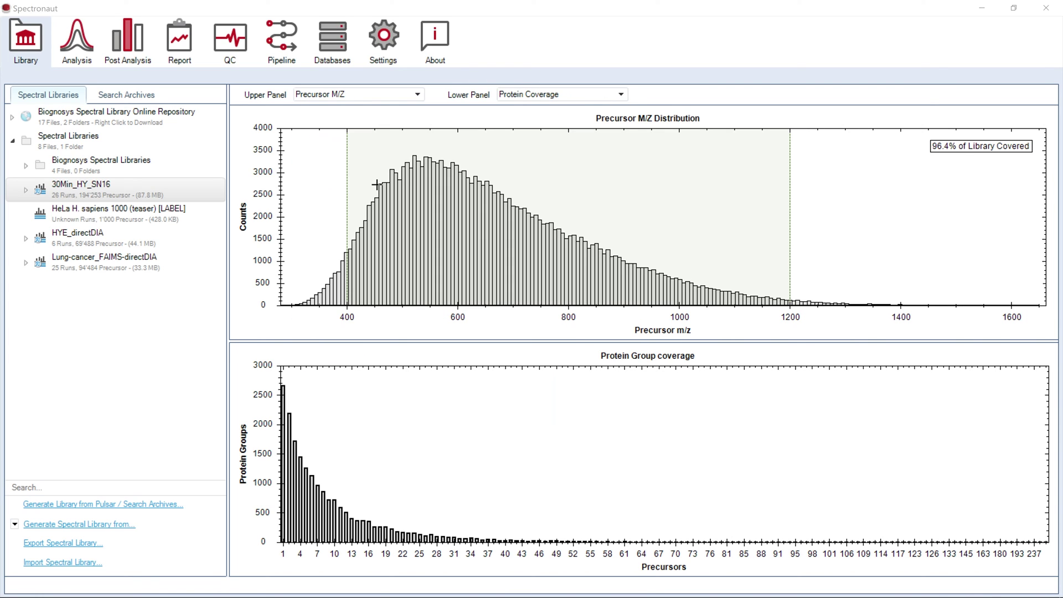
left_click(620, 95)
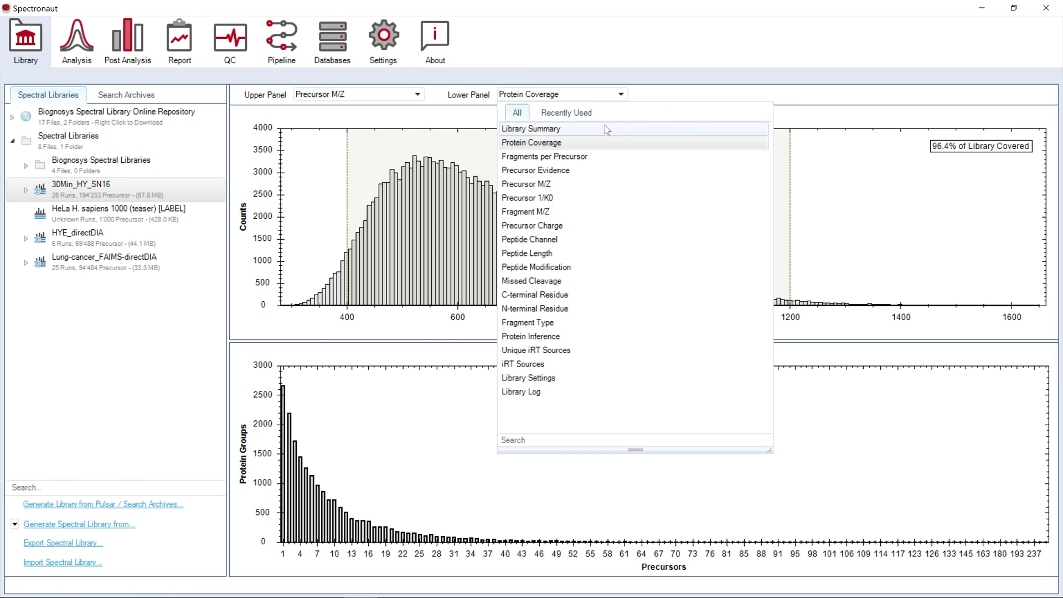
left_click(556, 226)
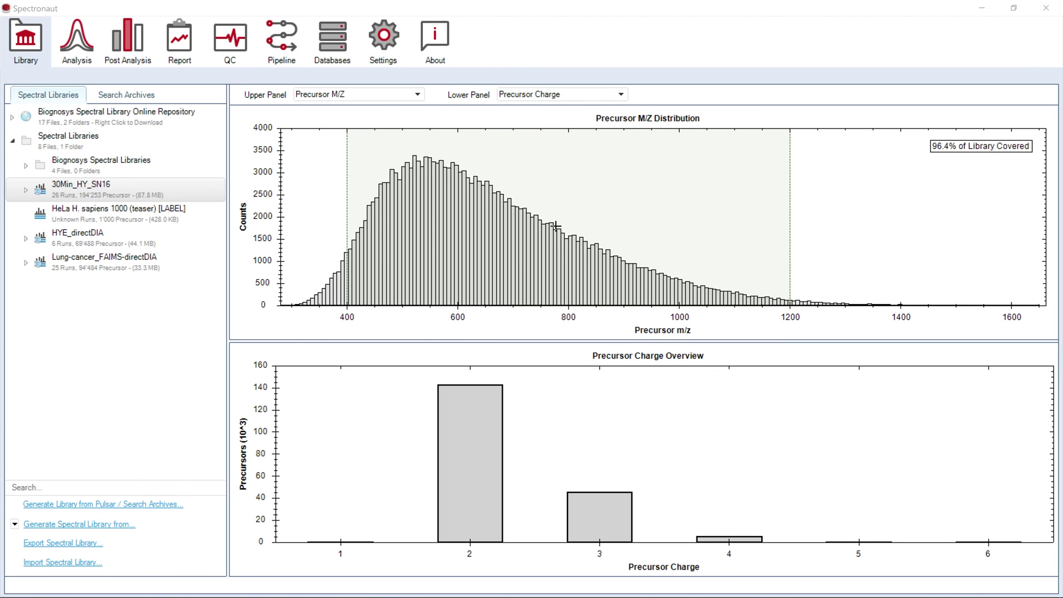